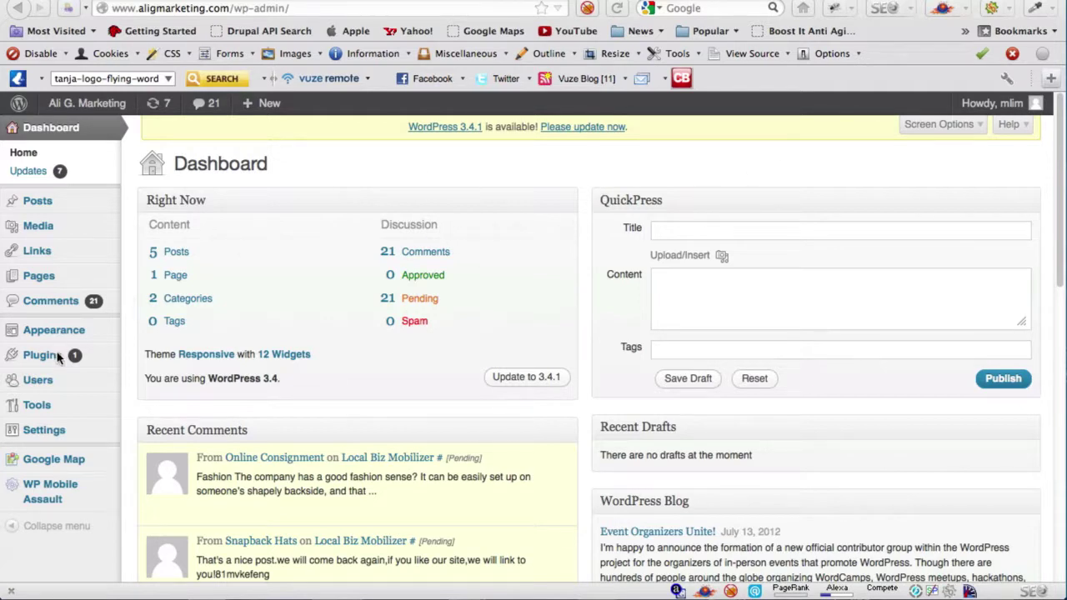
- Update the WP Video Commando plugin to version 1.5 from the installed plugins list
mouse_move(50, 359)
click(170, 353)
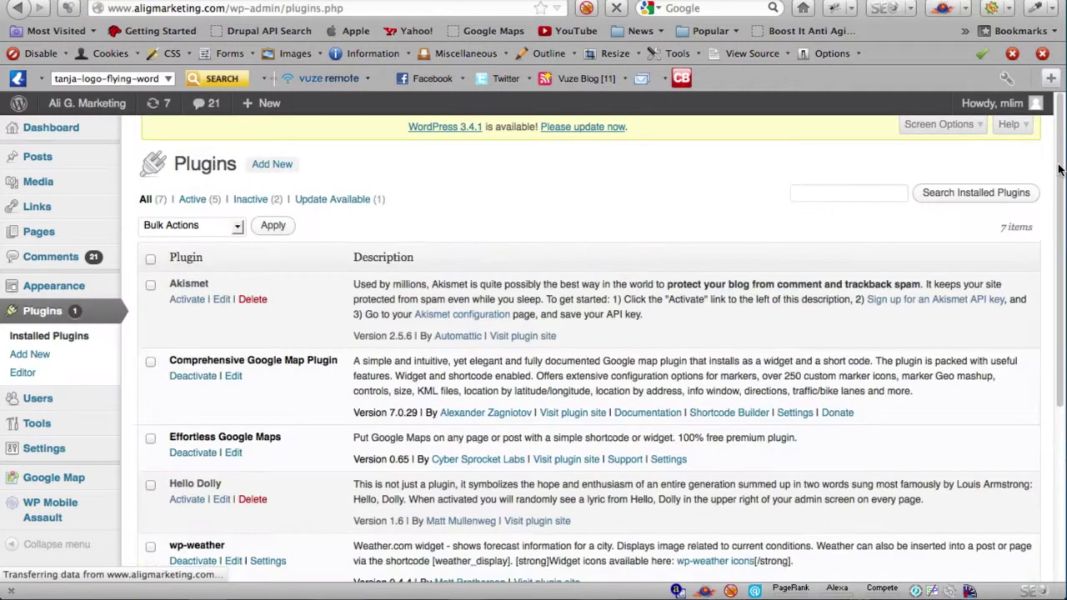
scroll(834, 317, down, 5)
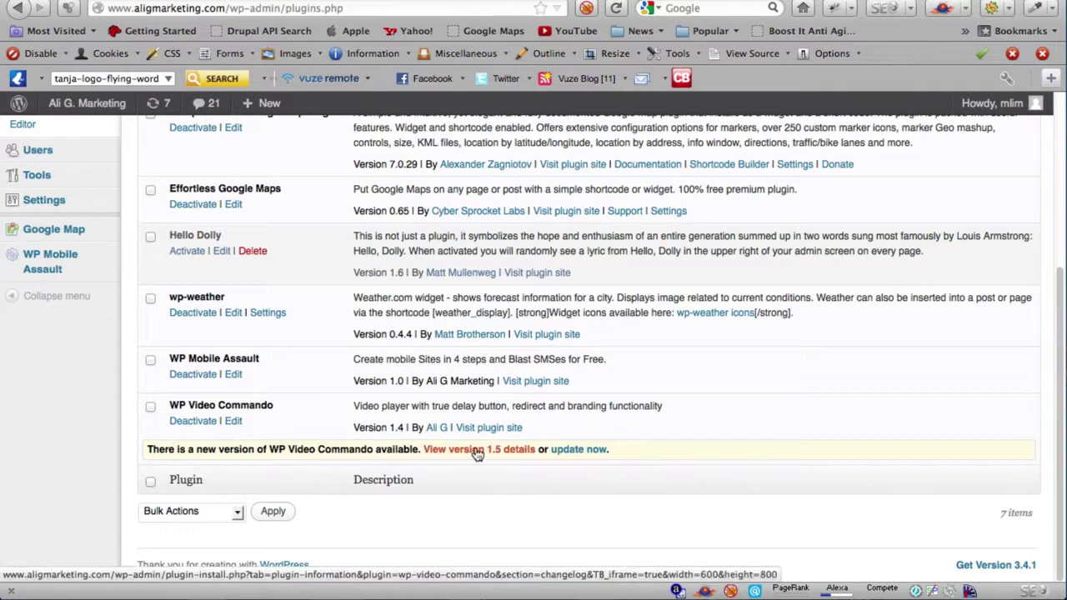
click(582, 450)
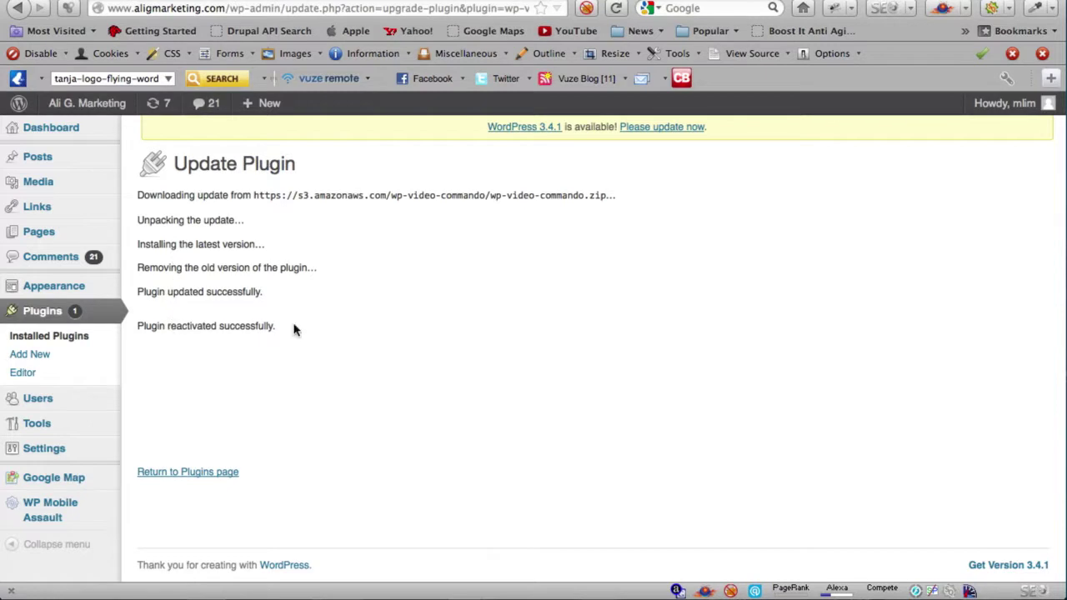
- Return to the installed plugins list and check the version of WP Video Commando
click(222, 474)
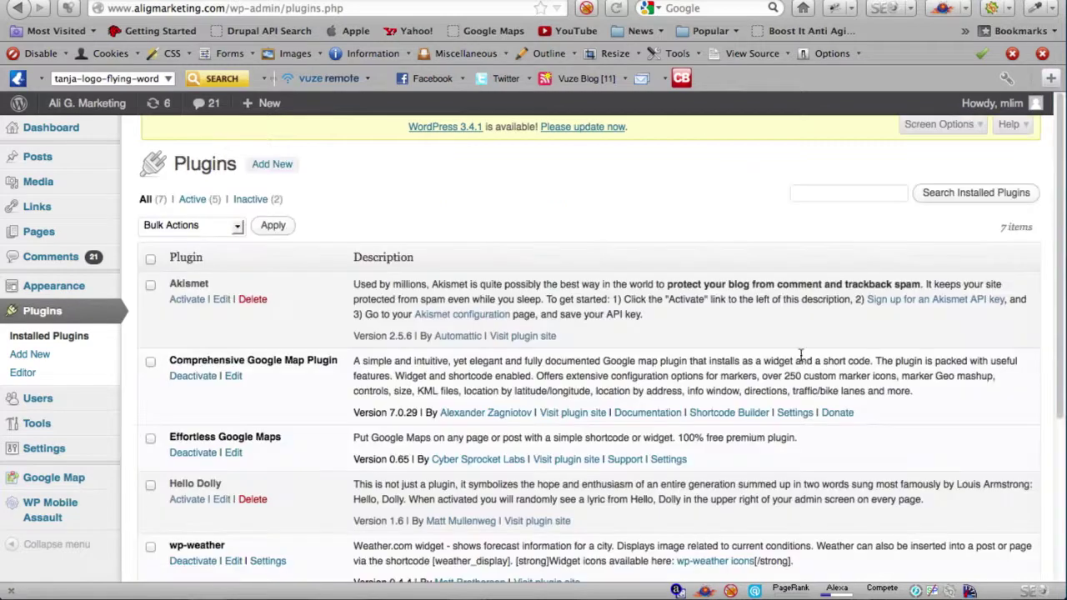
drag(1060, 214, 1052, 410)
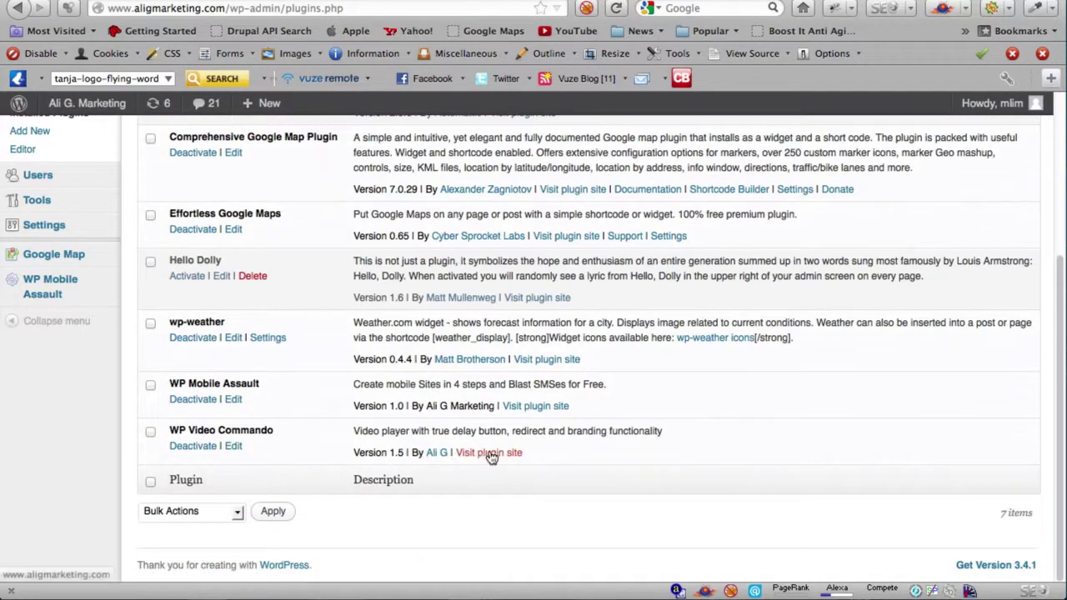
drag(1060, 472, 1056, 243)
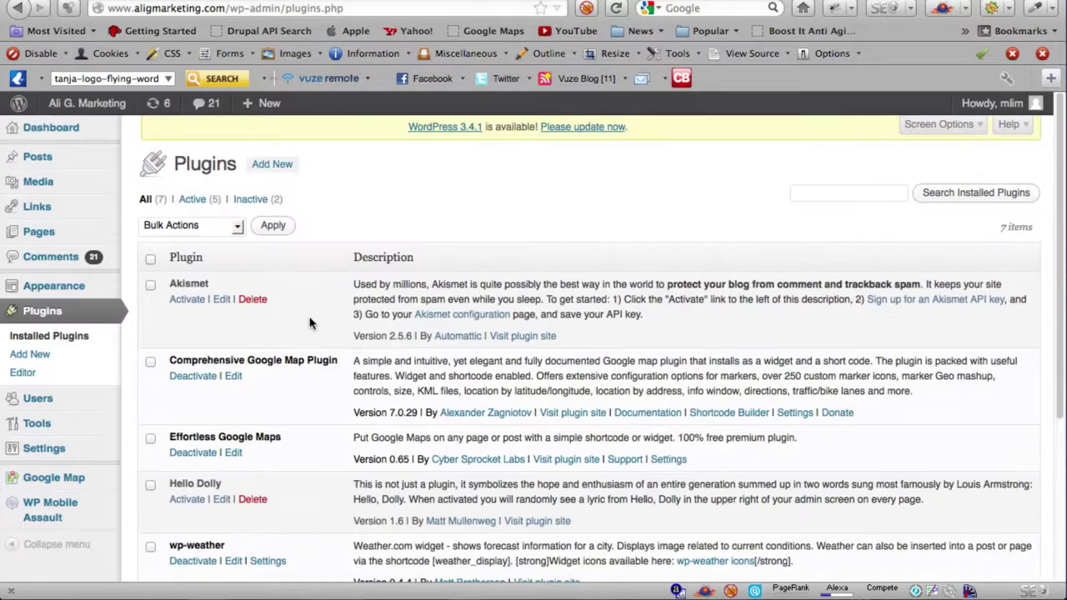
- Create a new post titled "Version 1.5 Test"
mouse_move(58, 165)
click(177, 160)
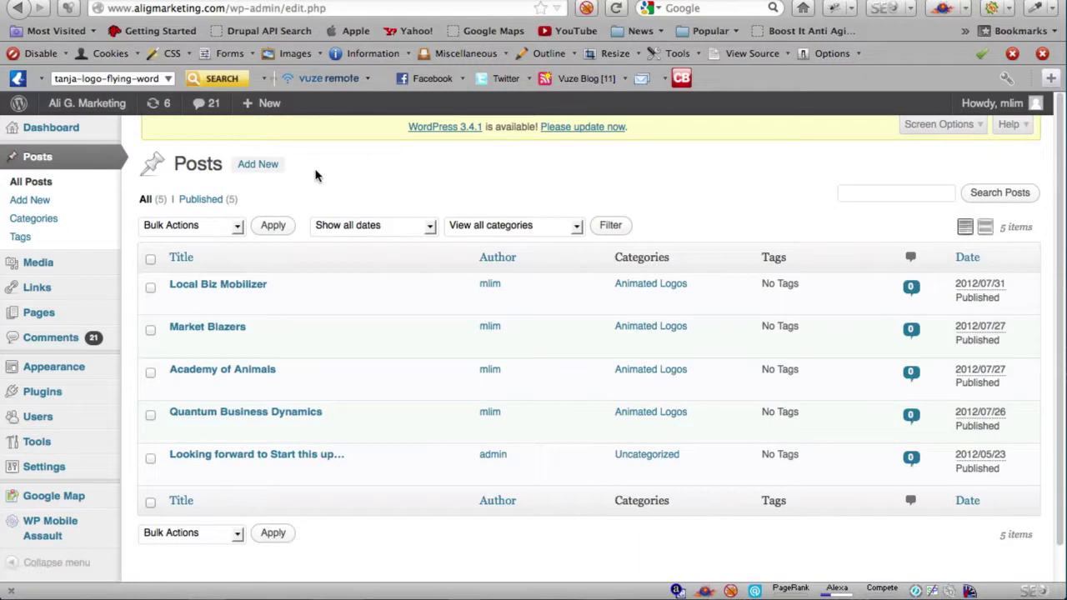
click(267, 168)
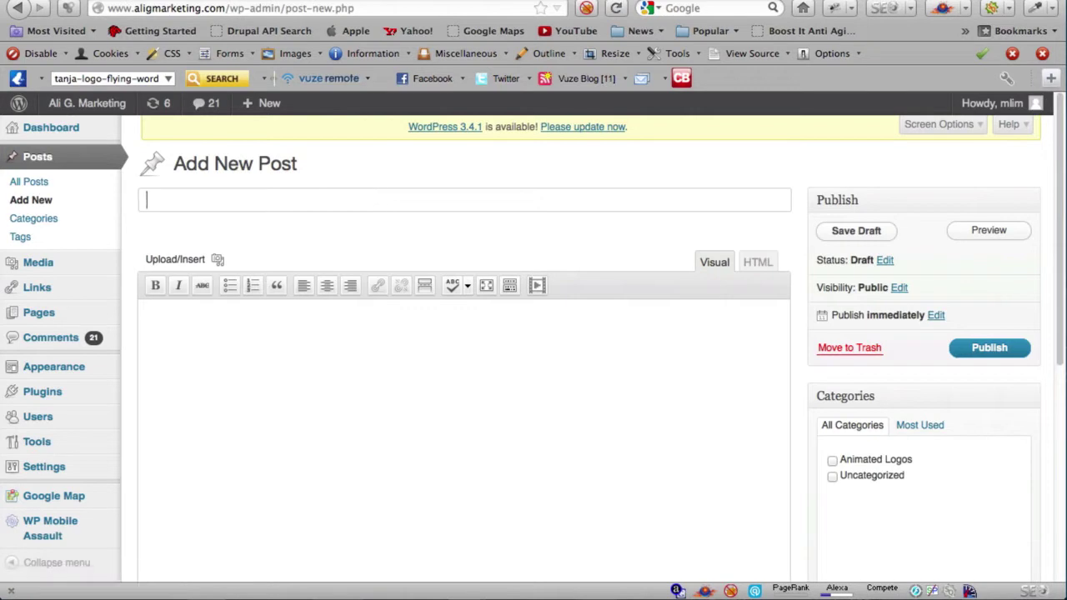
text(Version 1.)
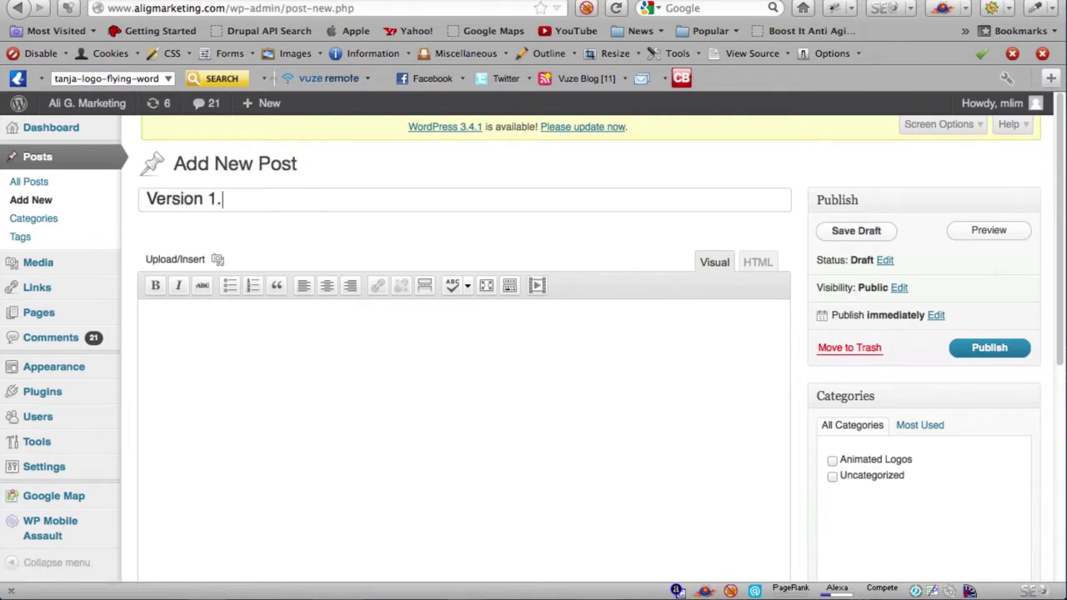
text(5 Test)
- Start inserting a video in the post body and set its Intro/Outro option to "Intro and Outro"
click(388, 321)
click(537, 285)
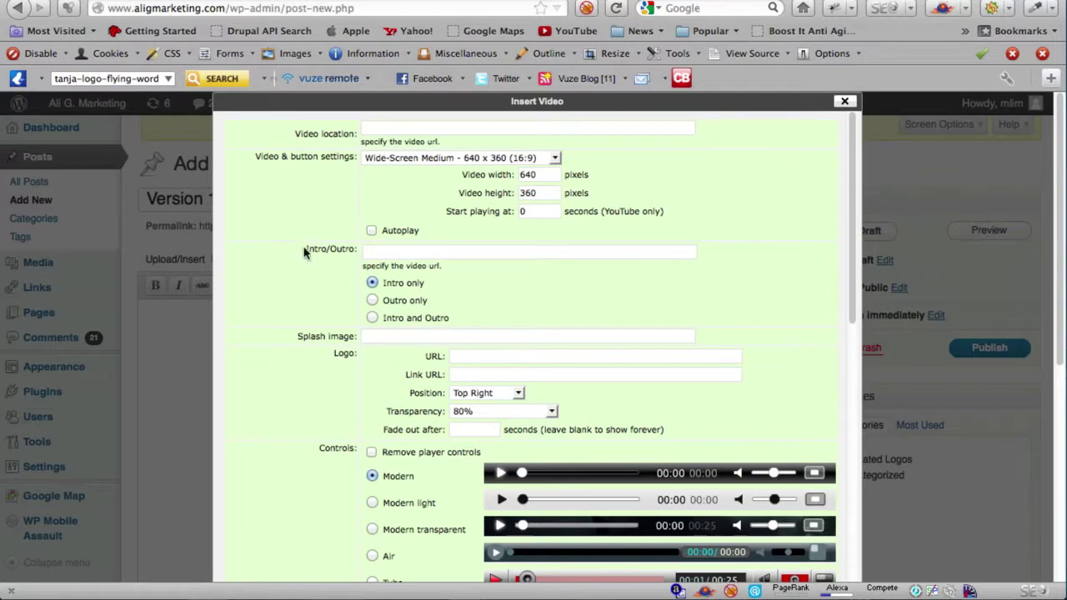
drag(306, 248, 354, 247)
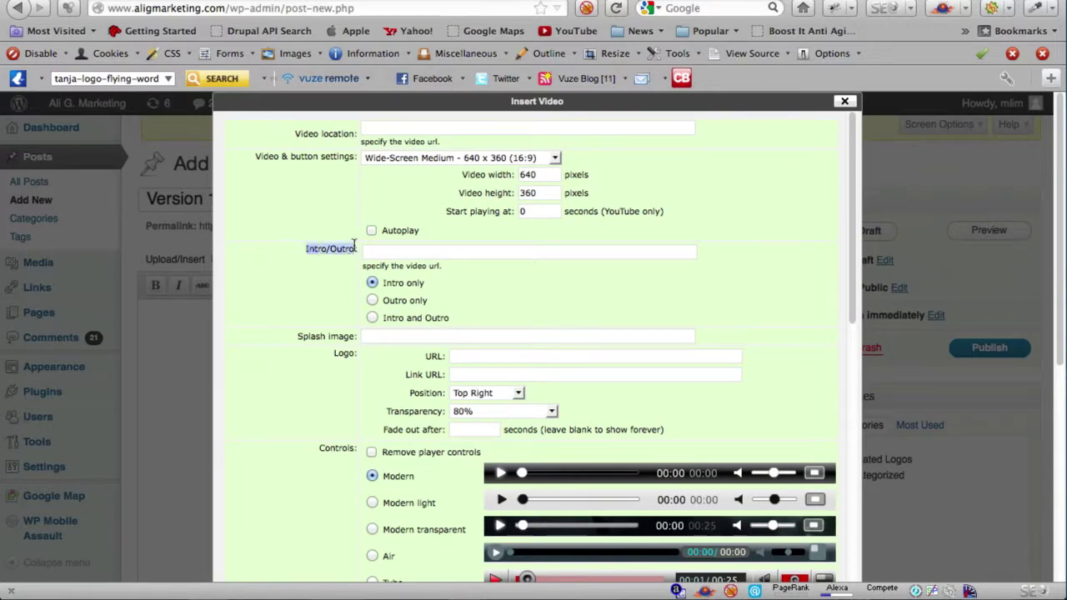
click(409, 250)
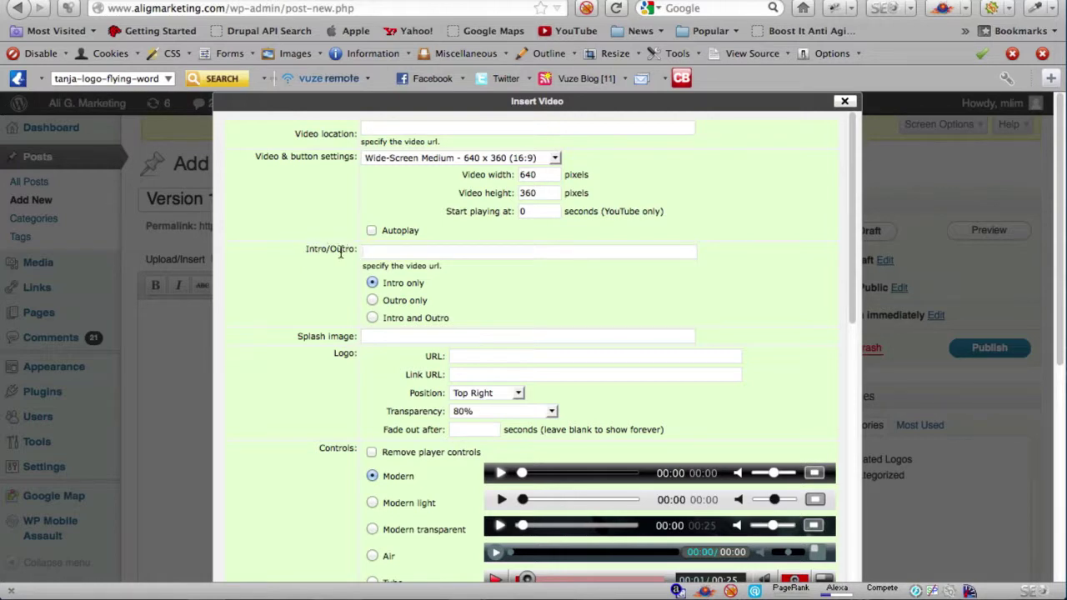
click(372, 301)
click(373, 319)
key(ctrl+Tab)
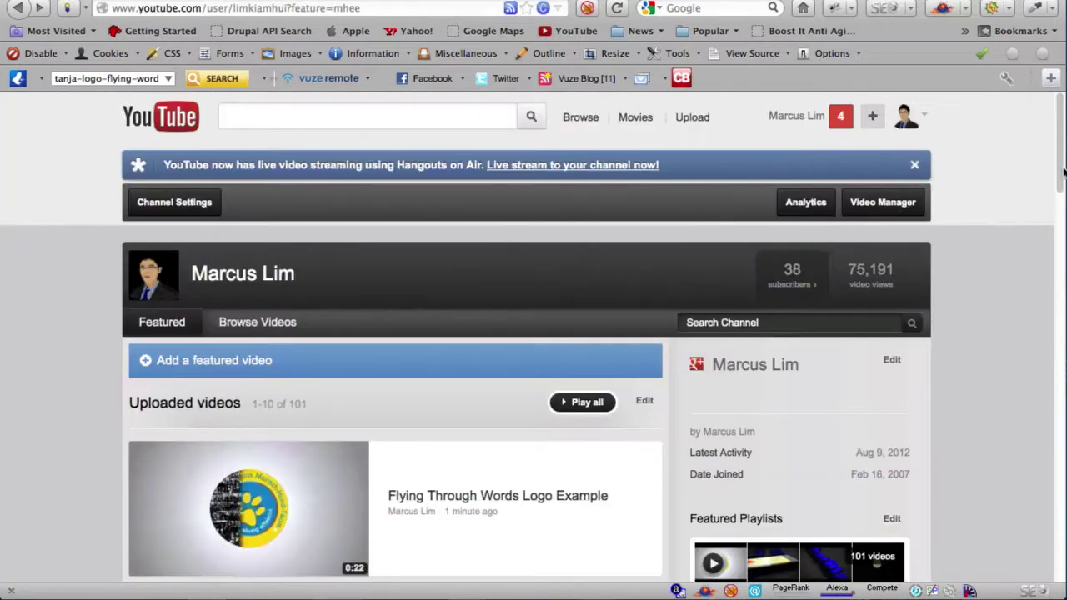
drag(1059, 148, 1050, 267)
click(467, 443)
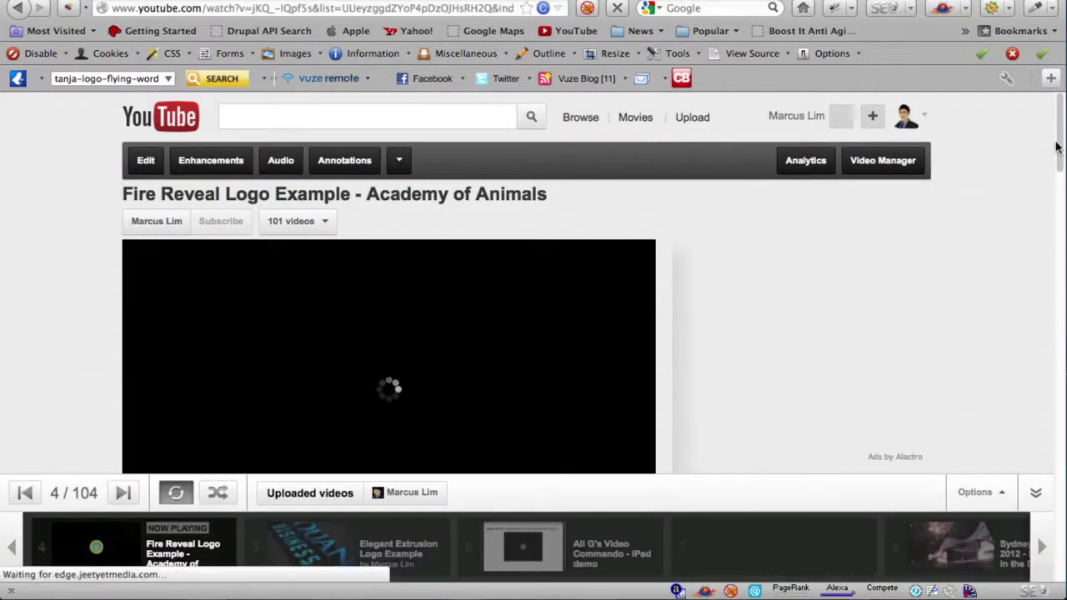
scroll(1056, 165, down, 3)
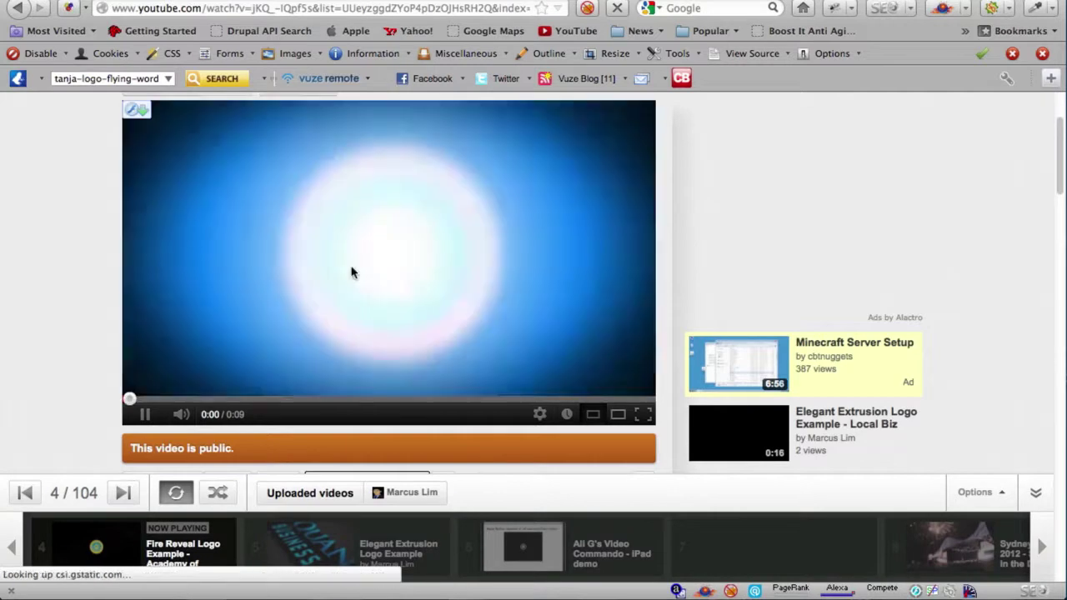
click(407, 259)
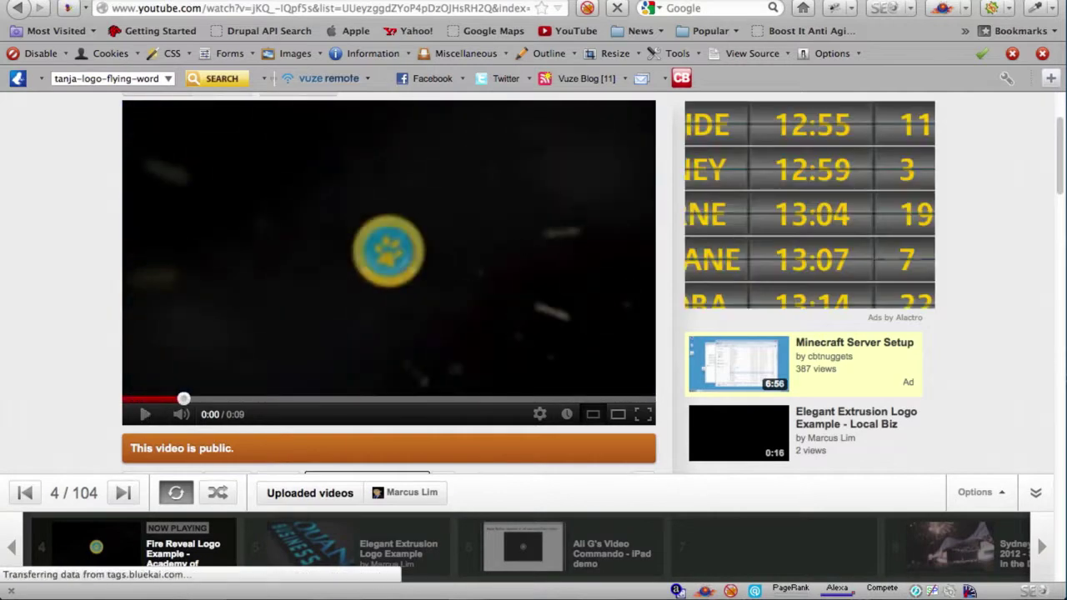
scroll(1058, 171, down, 5)
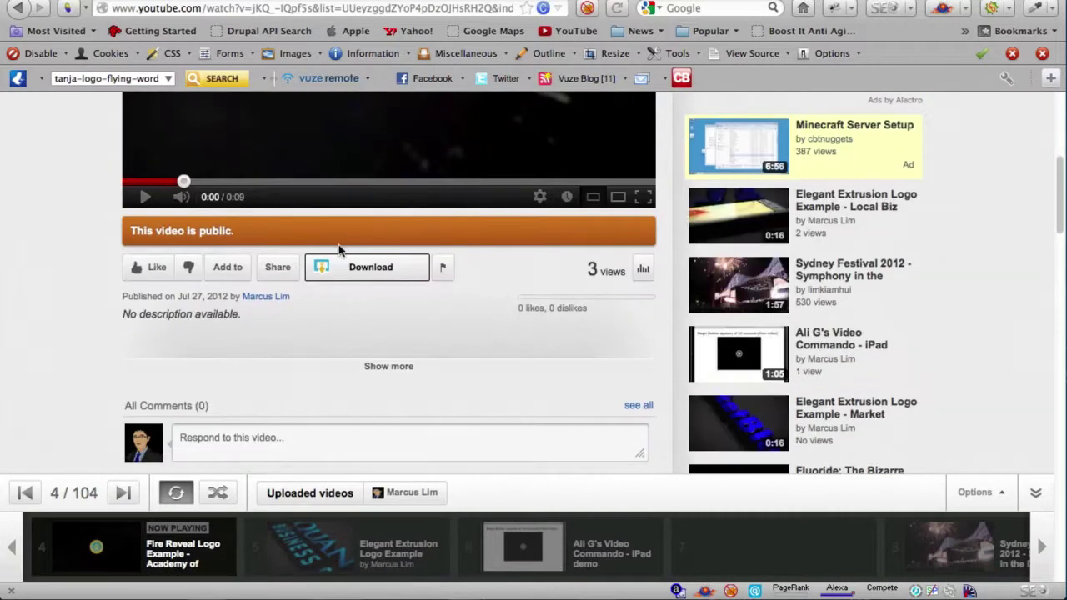
click(279, 270)
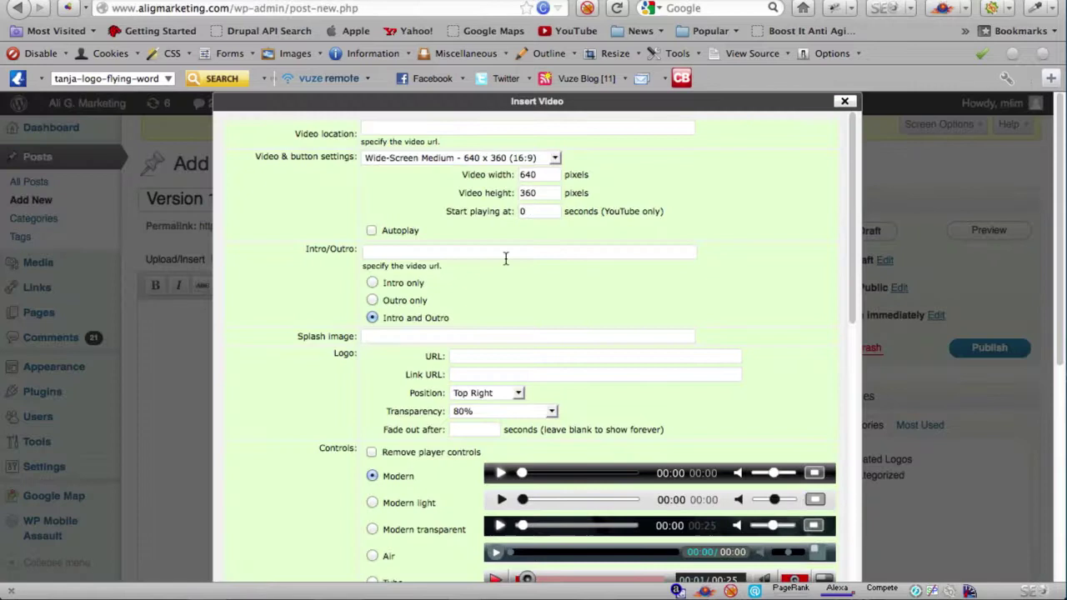
text(http://youtu.be/jKQ_-IQpf5s)
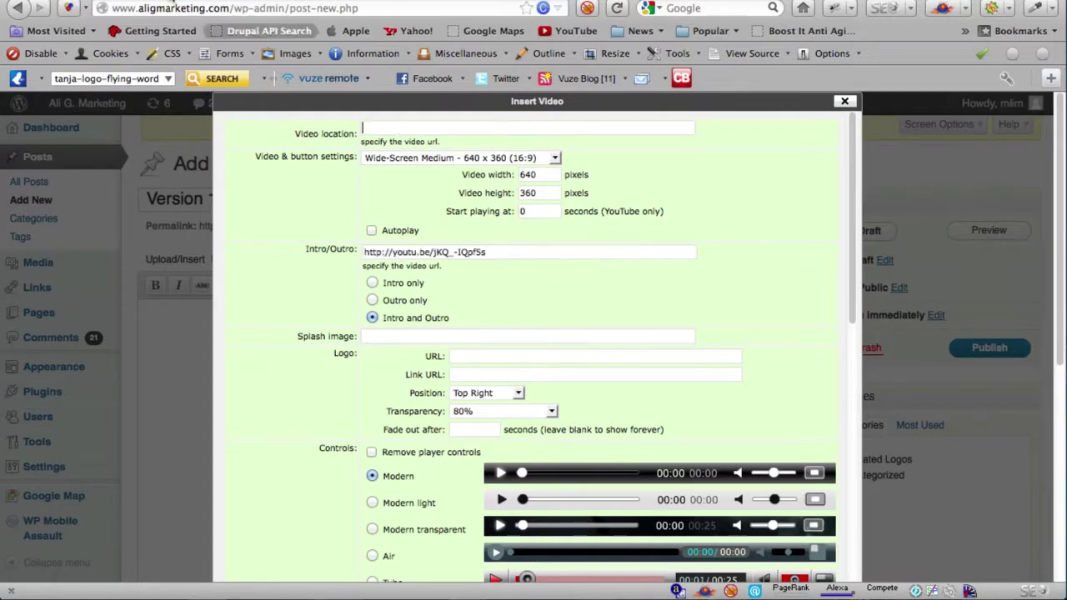
key(super+grave)
click(20, 6)
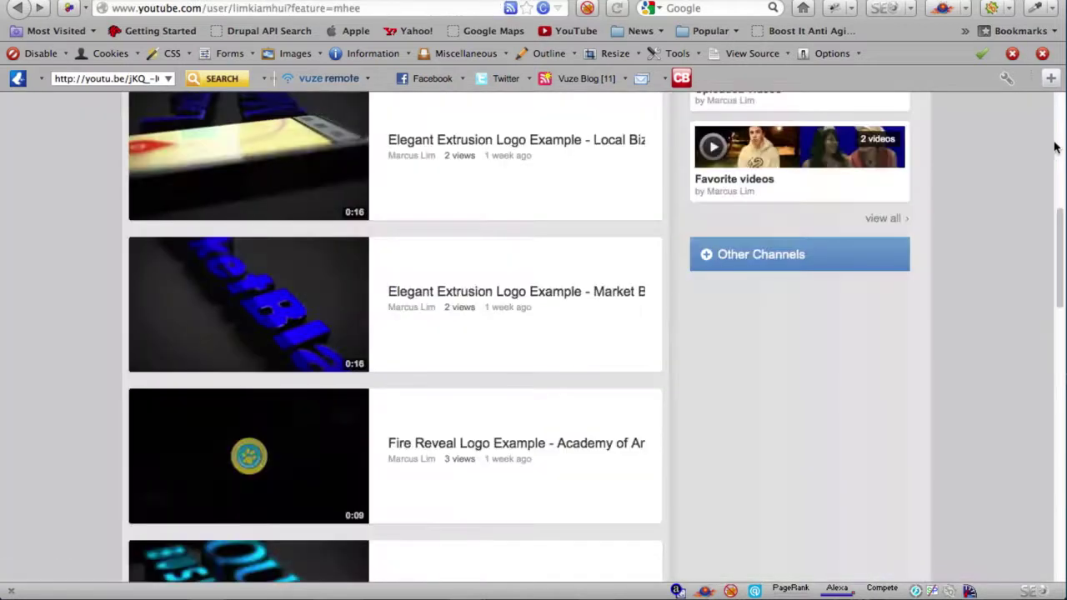
drag(1055, 324, 1051, 361)
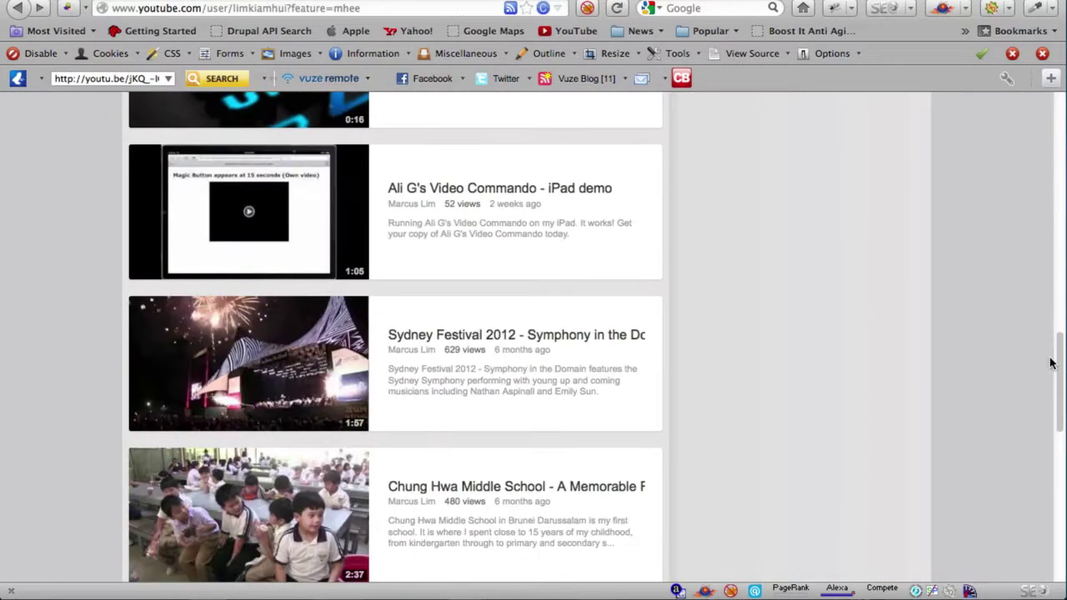
click(678, 337)
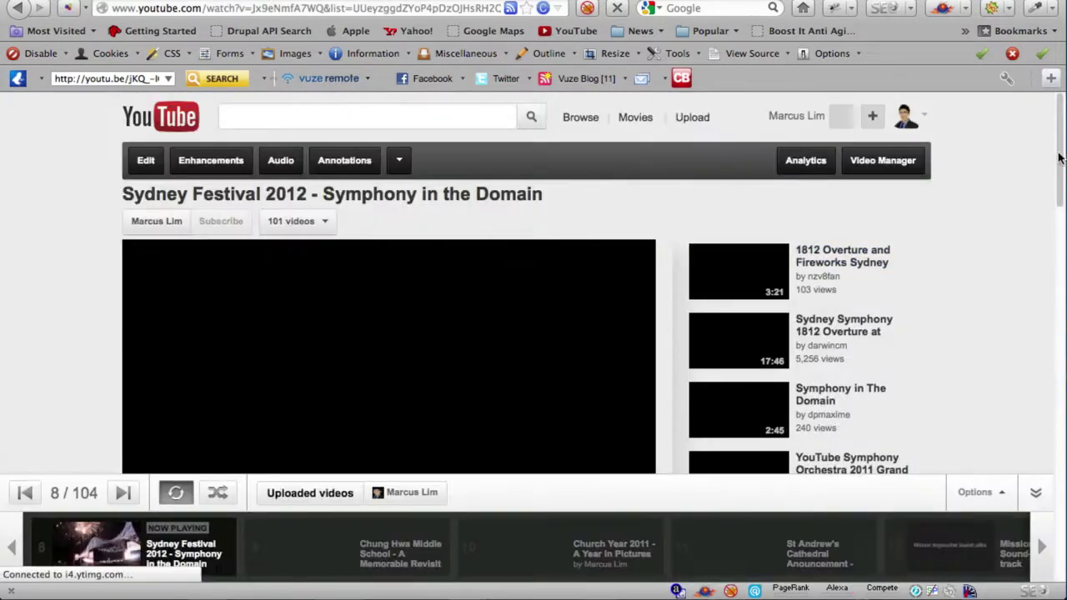
scroll(584, 242, down, 5)
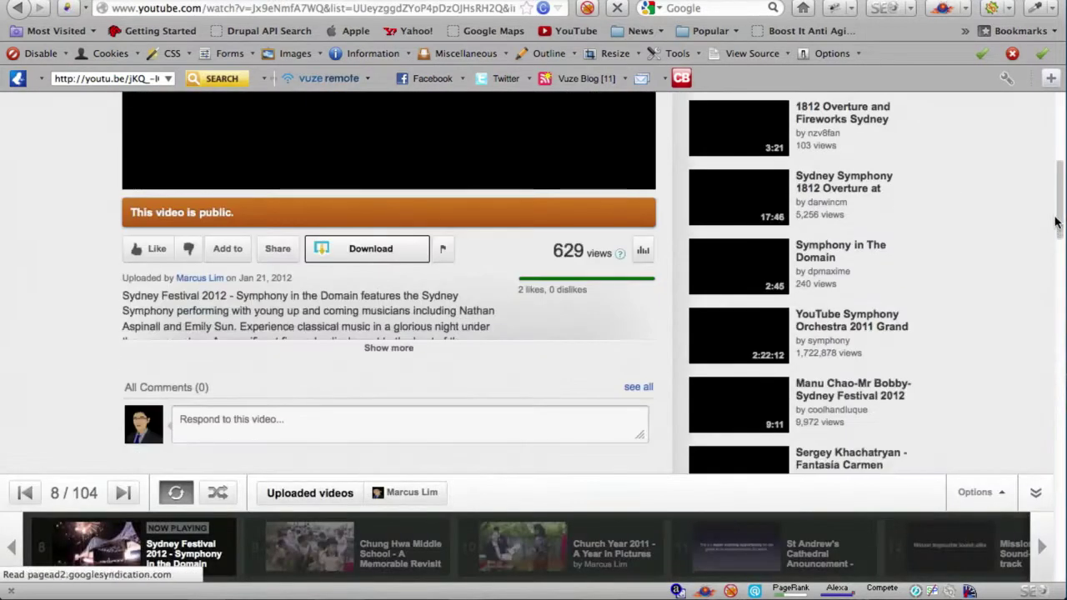
click(278, 249)
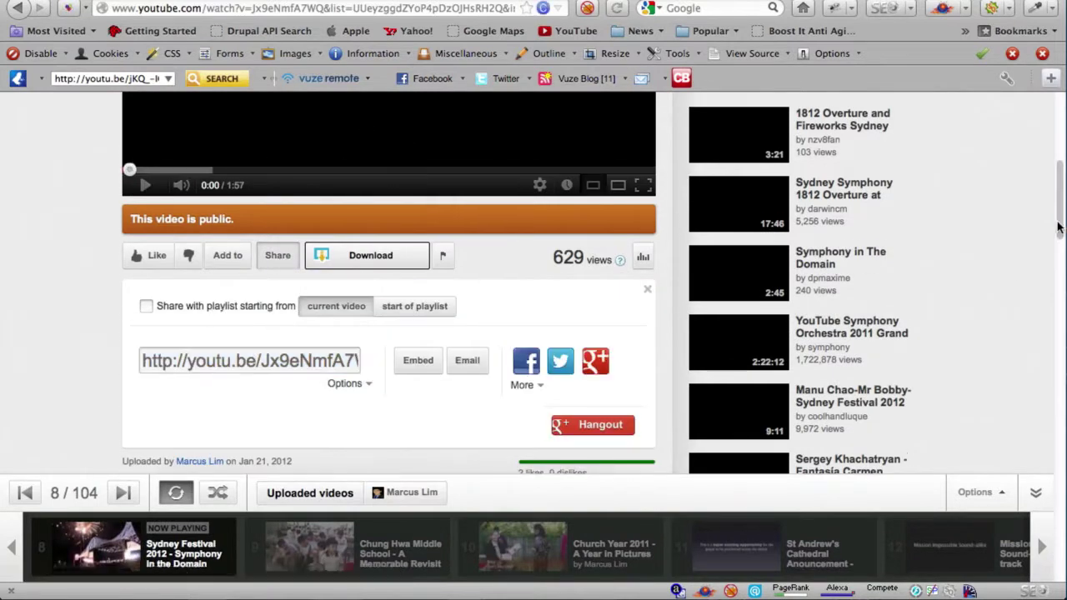
scroll(1059, 162, up, 5)
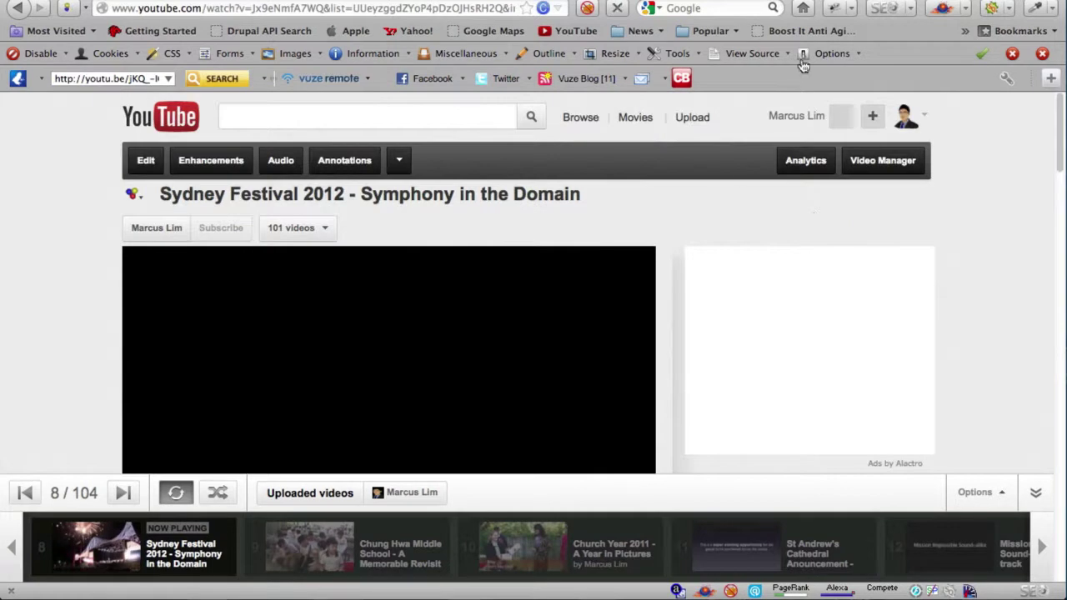
scroll(1062, 162, down, 5)
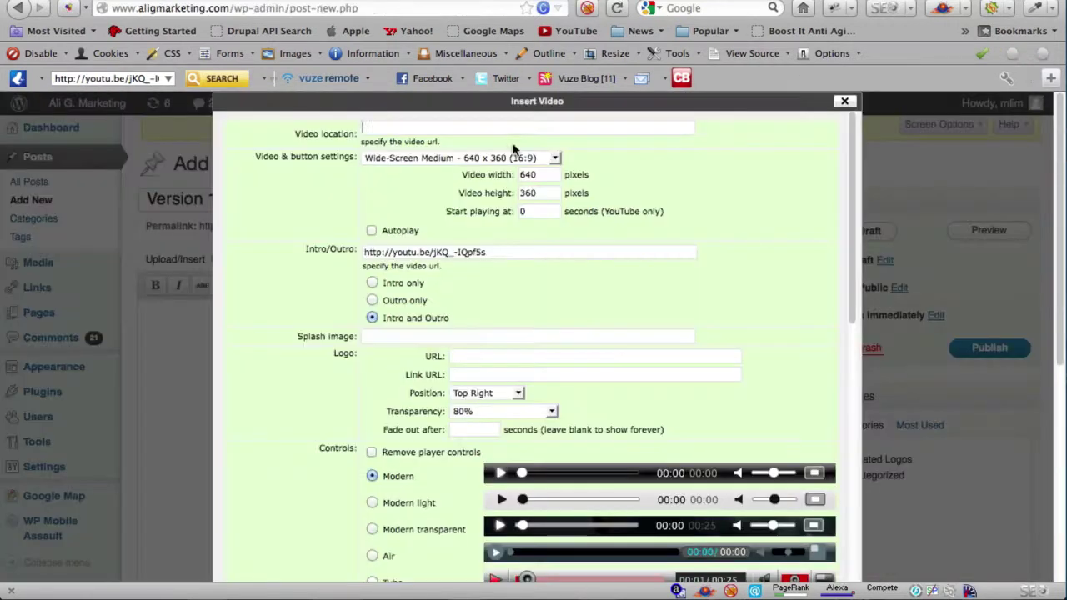
click(500, 128)
text(http://youtu.be/Jx9eNmfA7WQ)
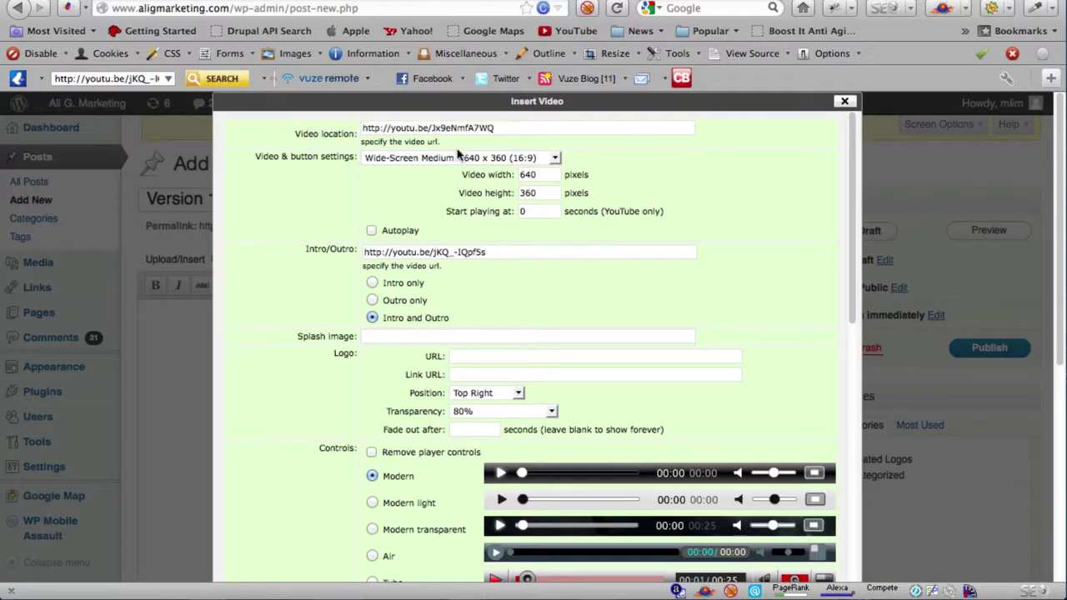
- Set the video size to 560 by 315 pixels and insert the video into the post
double_click(542, 175)
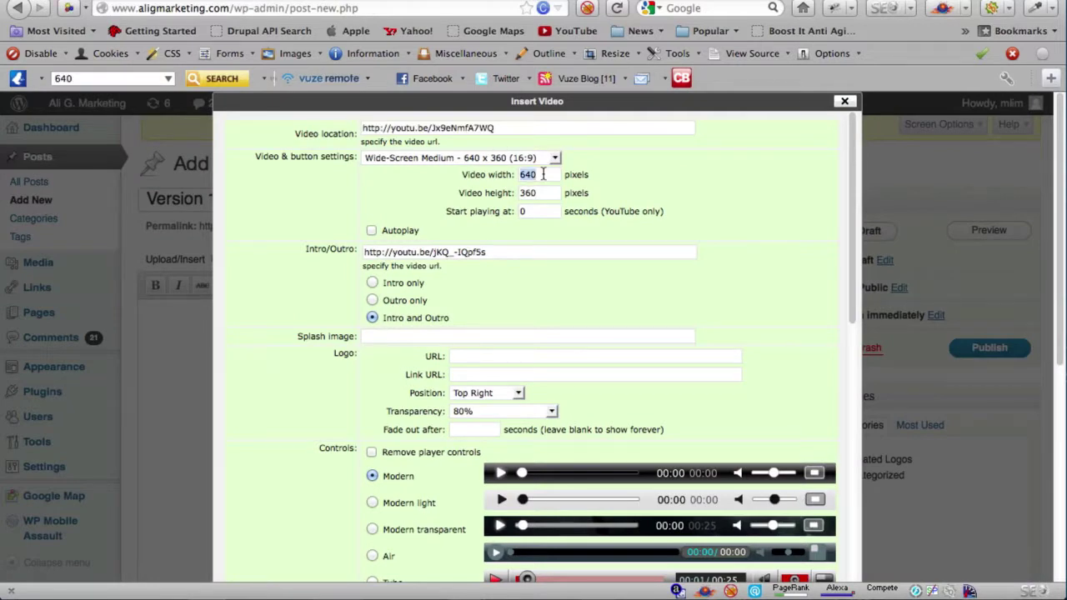
text(560)
key(Tab)
text(3)
drag(851, 240, 840, 543)
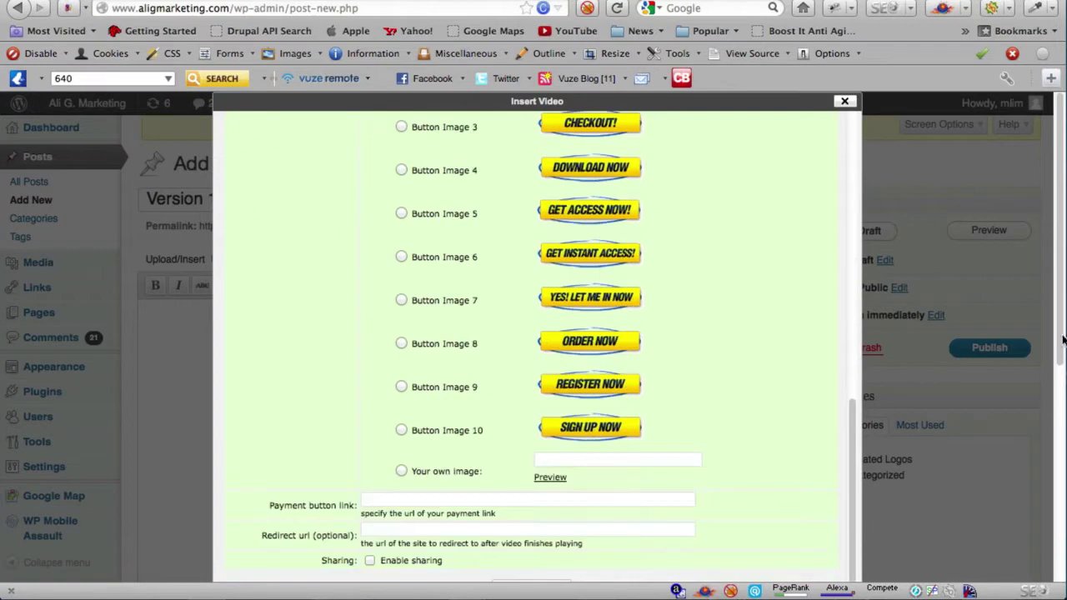
drag(1063, 340, 1060, 391)
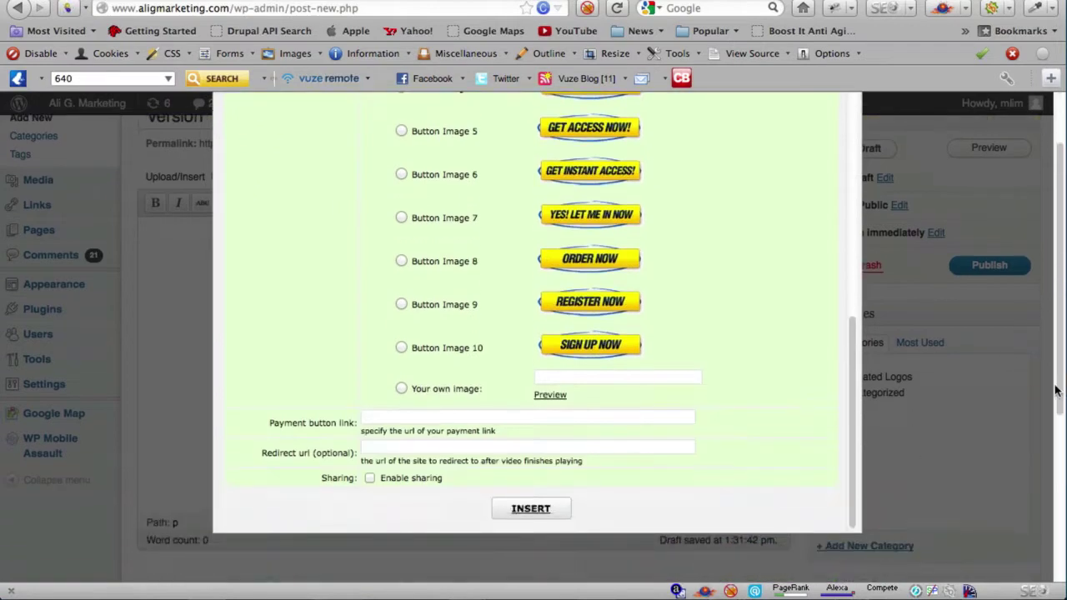
click(533, 510)
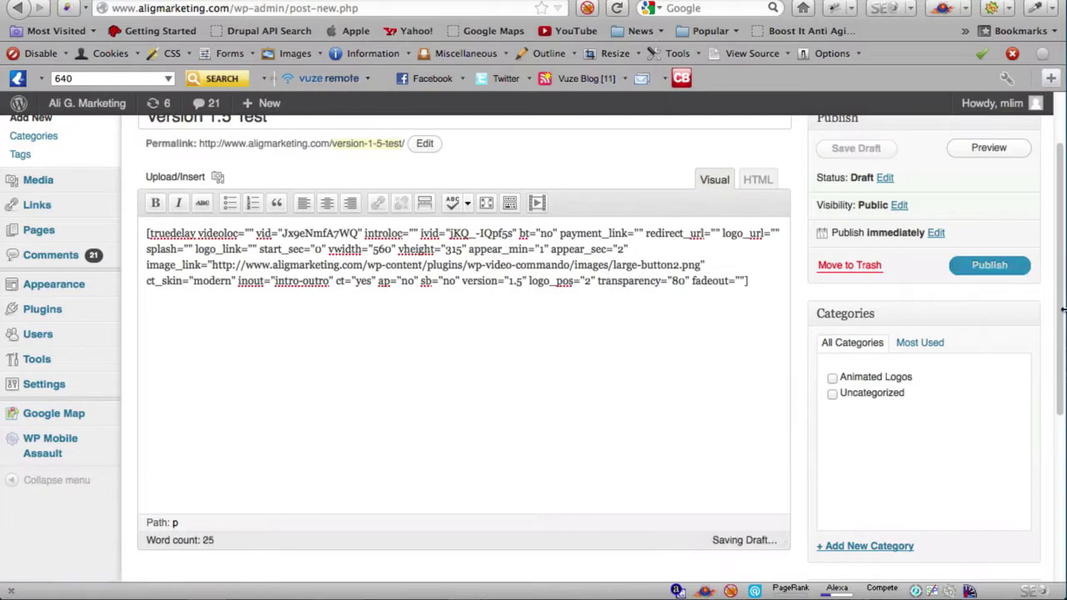
- Preview the post, play the embedded video from its intro, and skip to about 01:53 to check the outro
drag(1059, 310, 1060, 240)
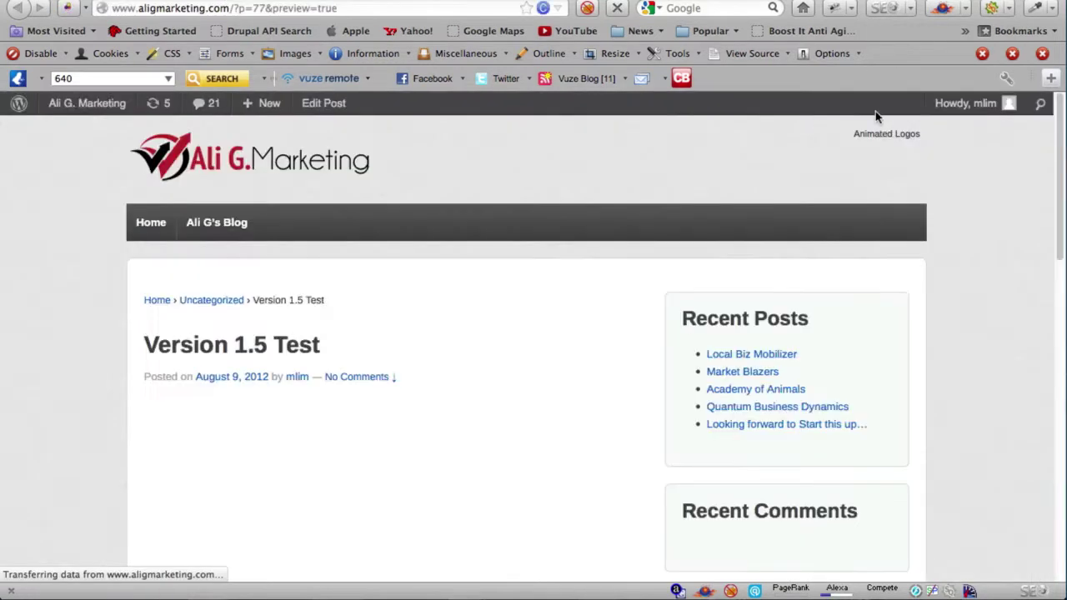
scroll(1058, 133, down, 5)
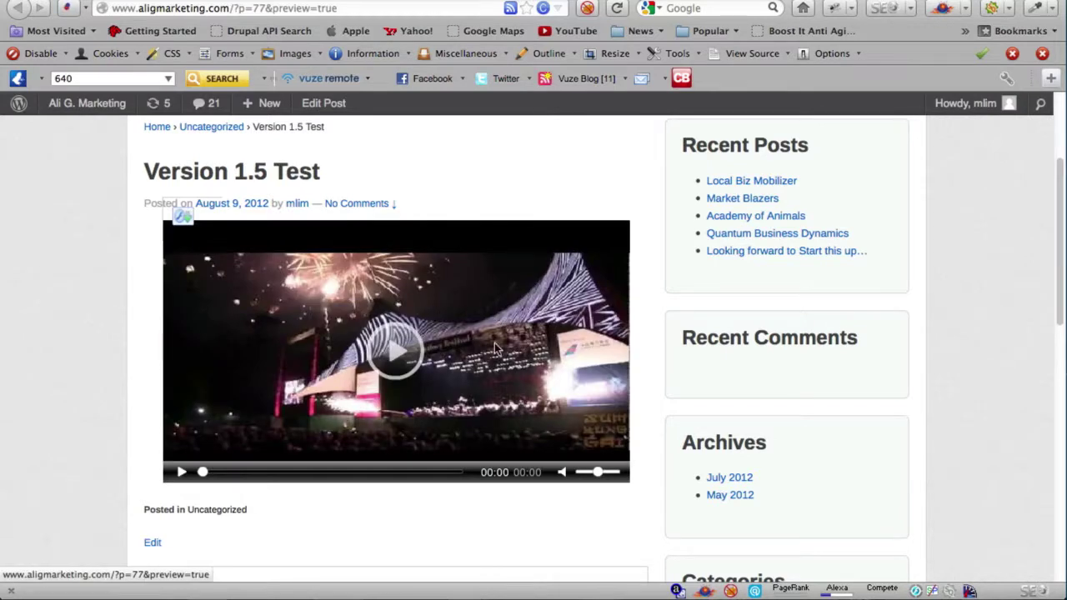
click(408, 360)
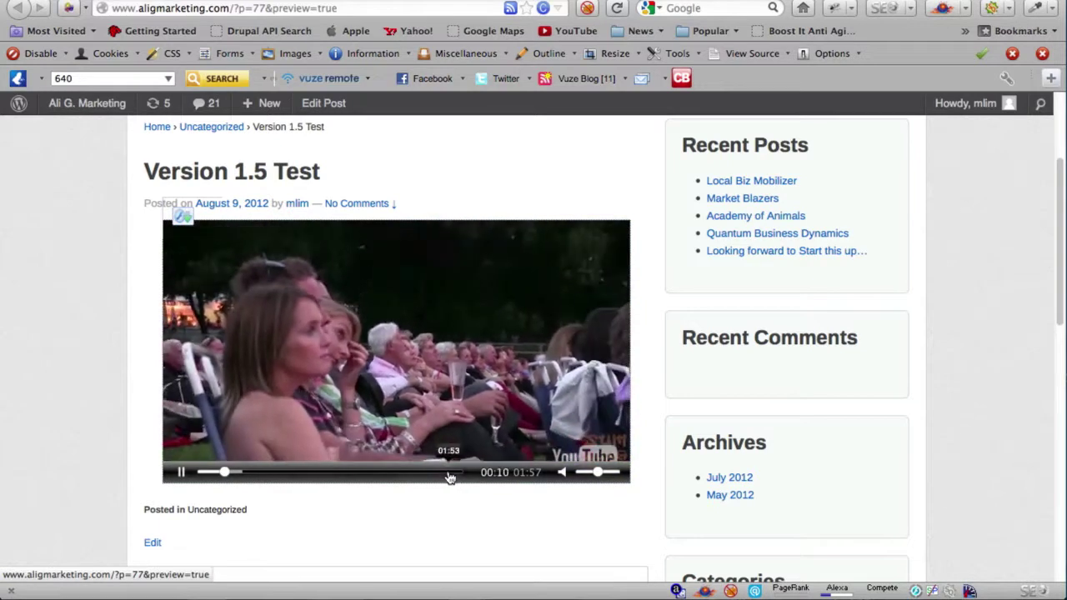
click(448, 473)
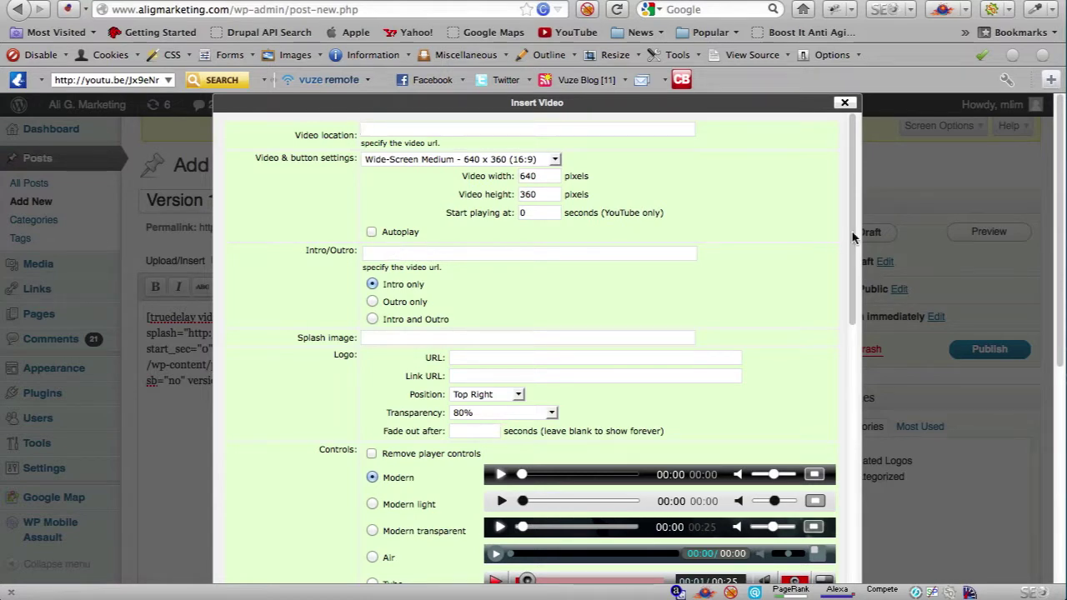
drag(853, 236, 856, 248)
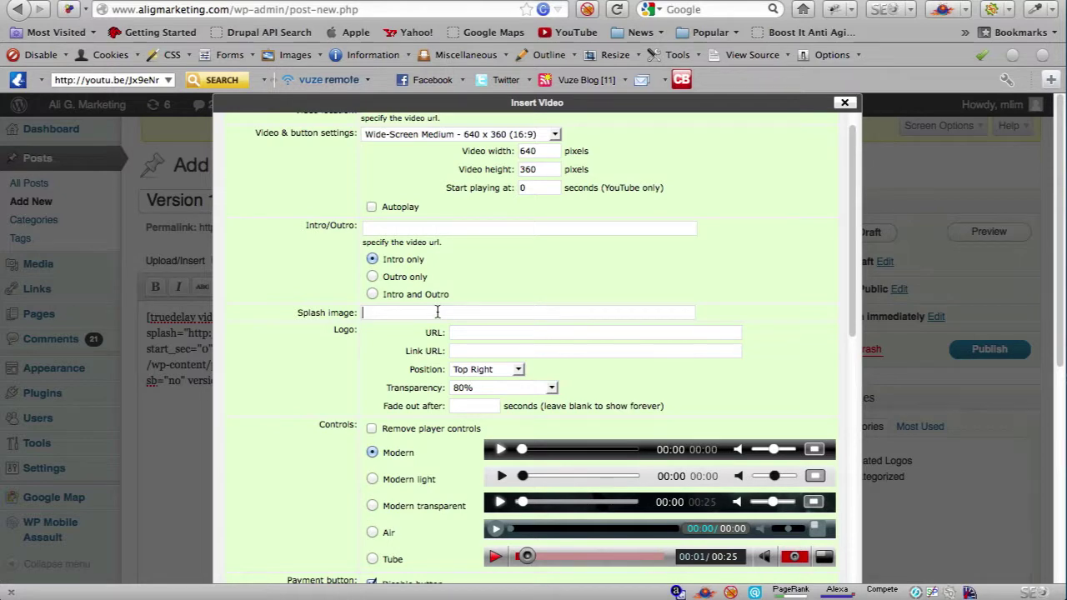
scroll(855, 304, up, 1)
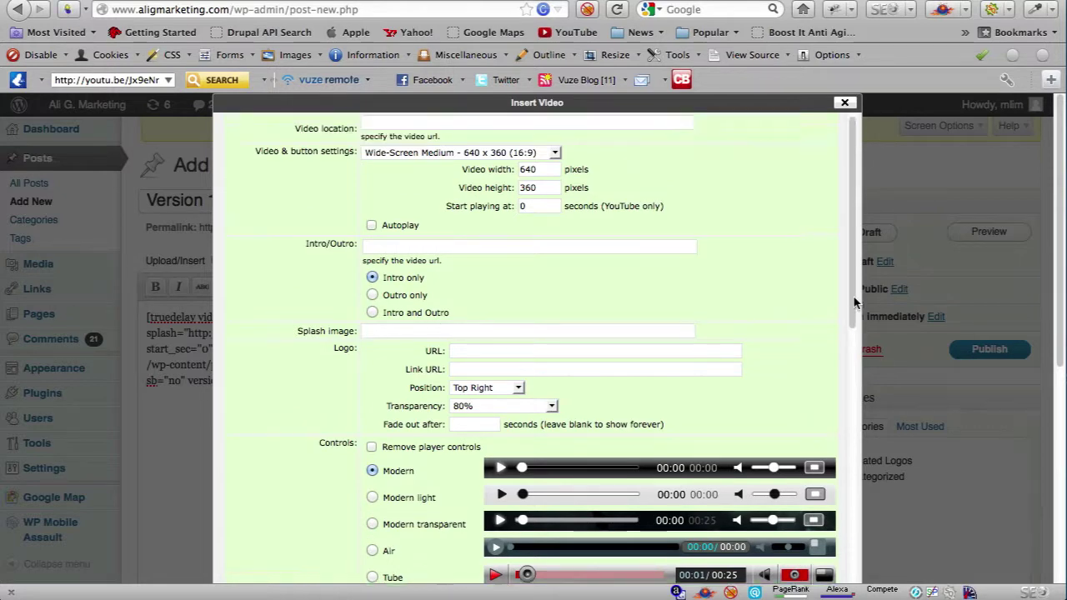
scroll(851, 293, up, 1)
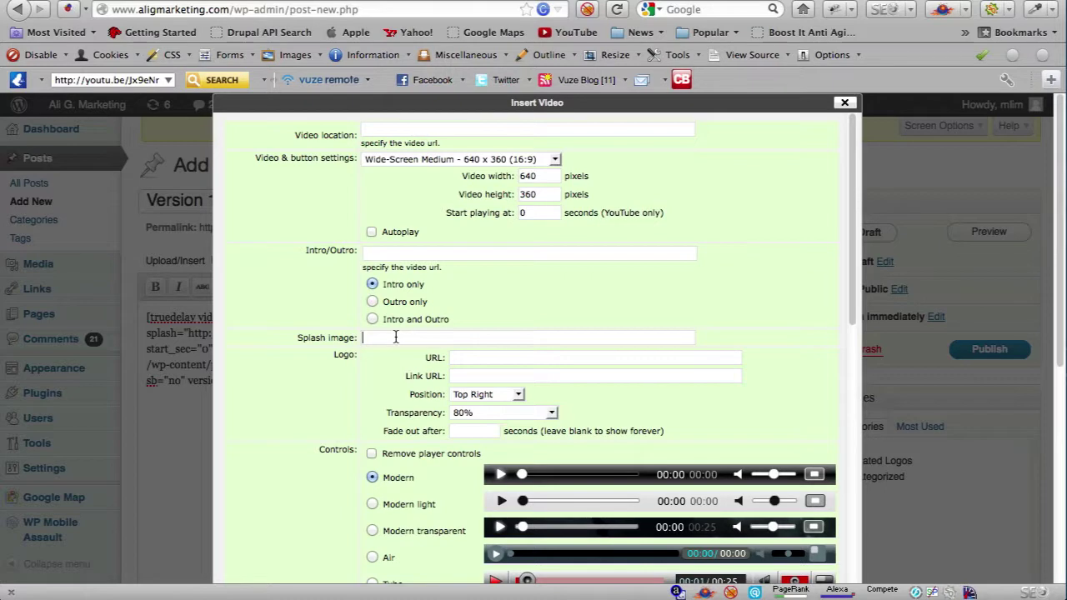
click(431, 130)
click(410, 337)
text(http://youtu.be/Jx9eNmA7WQ)
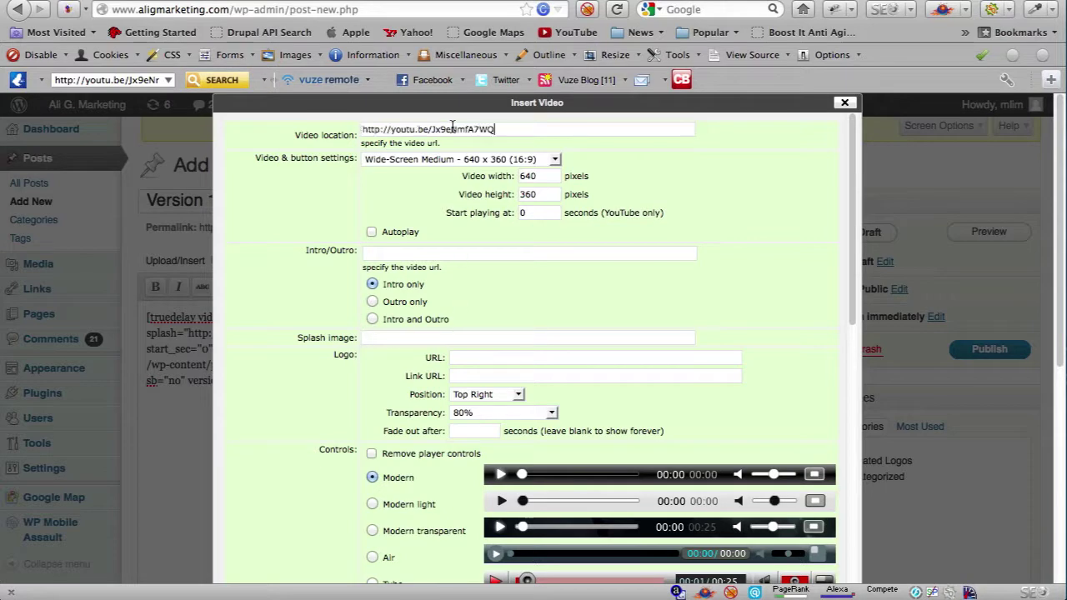
- Set the video width to 560 pixels and the video height to 315 pixels
double_click(531, 176)
text(560)
key(Tab)
text(31)
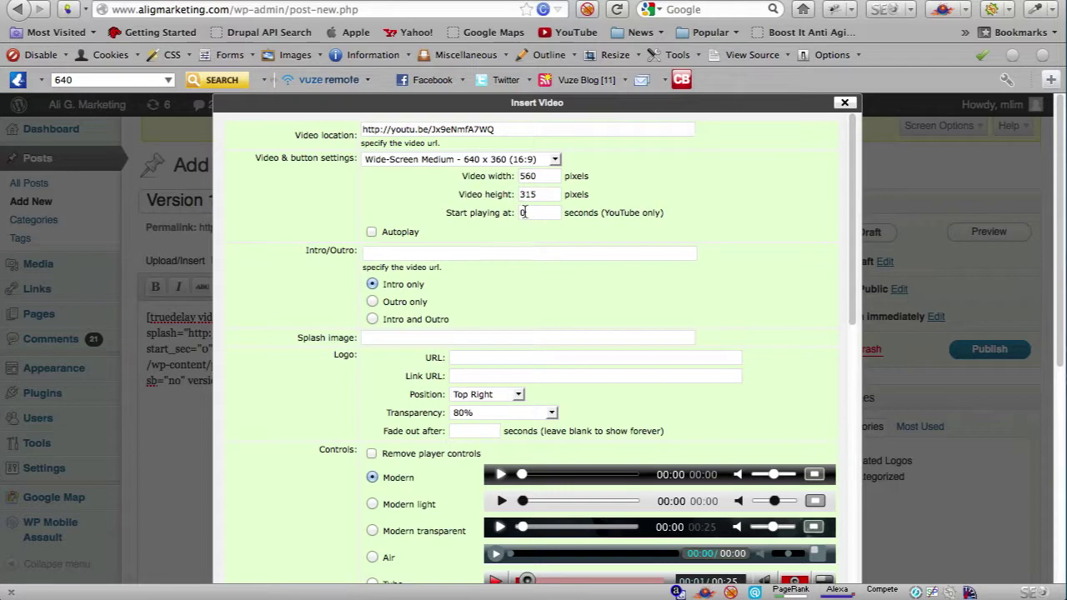
click(479, 338)
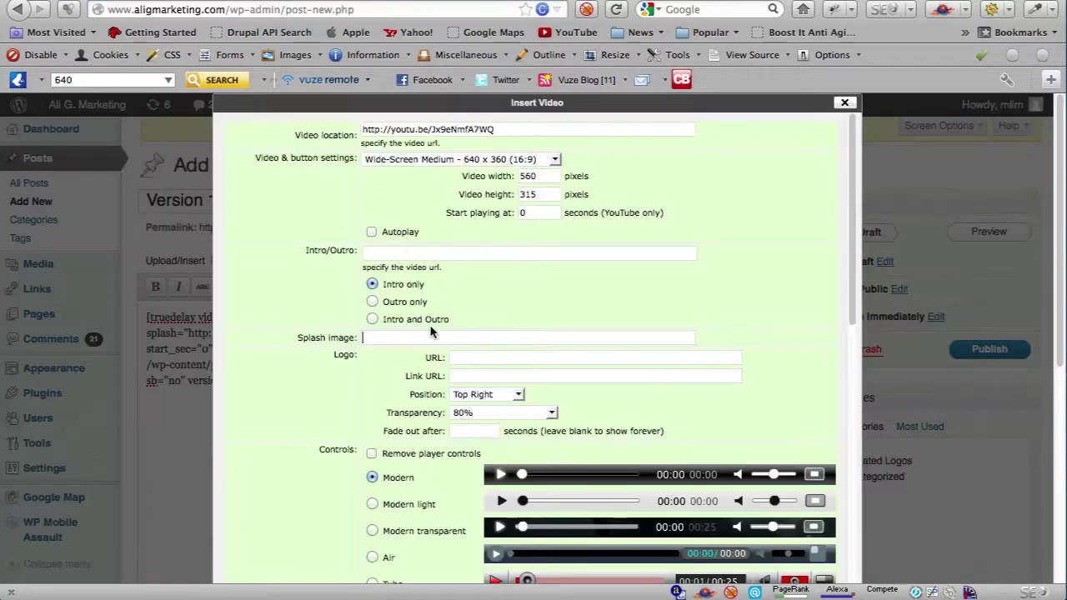
key(super+v)
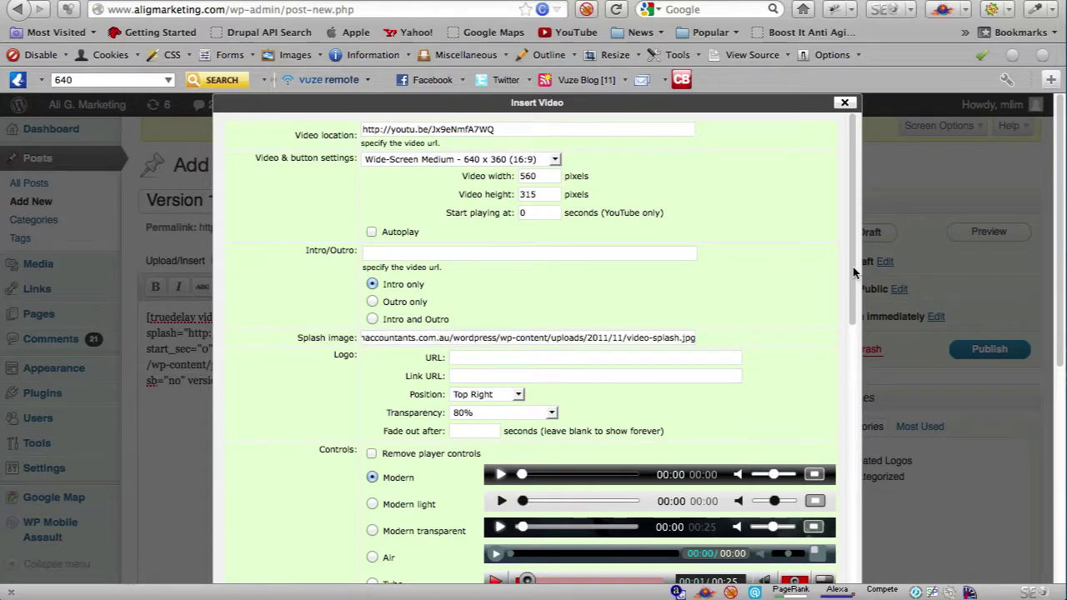
drag(853, 277, 872, 561)
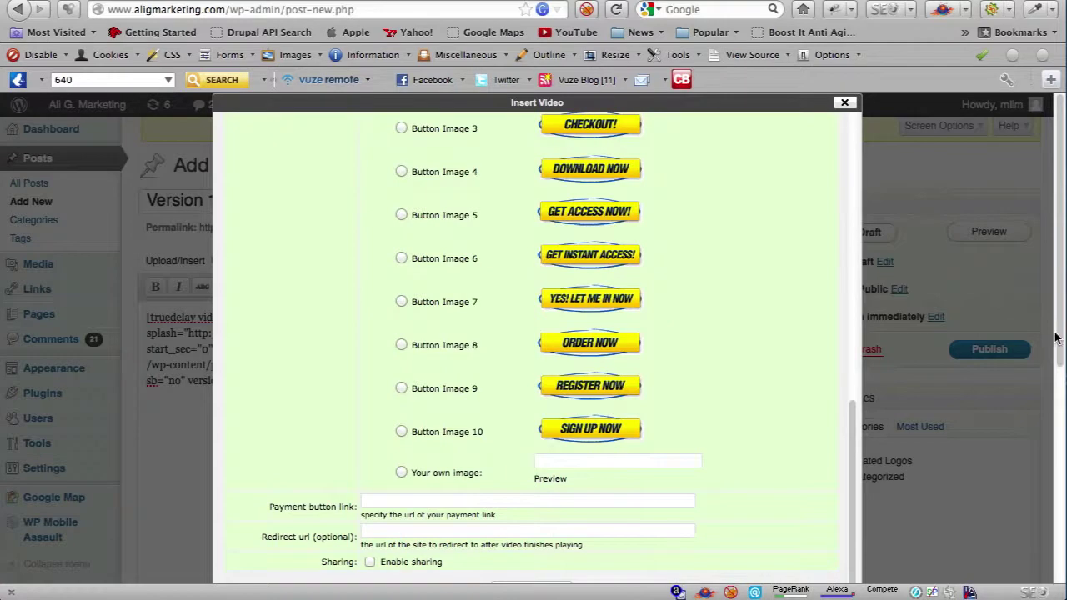
drag(1057, 338, 1054, 416)
click(533, 457)
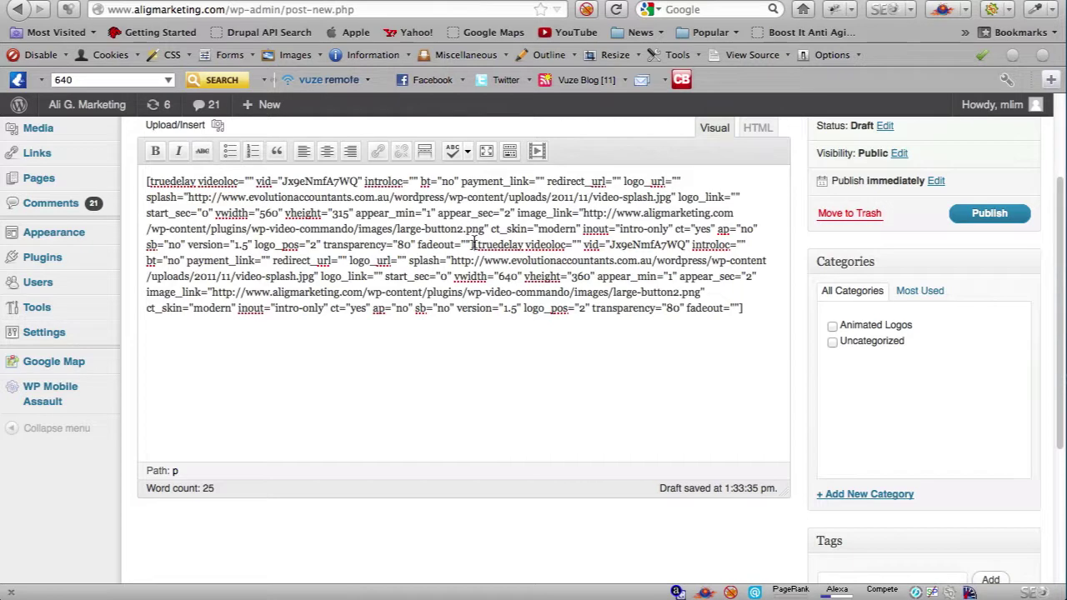
- Delete the first of the two video shortcodes, the one sized 560 by 315, from the post body
drag(472, 244, 147, 180)
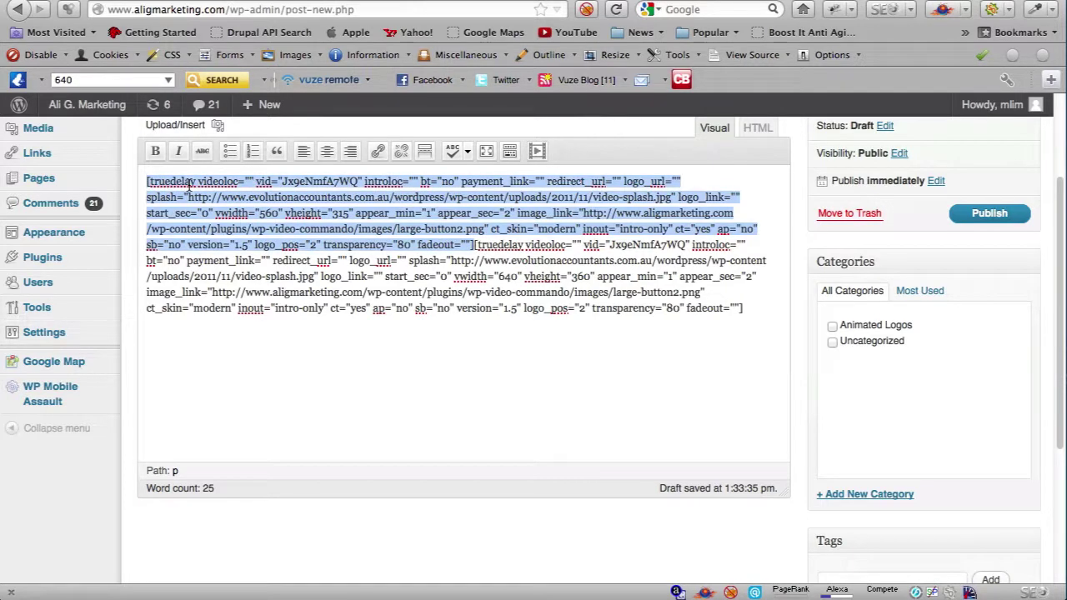
key(BackSpace)
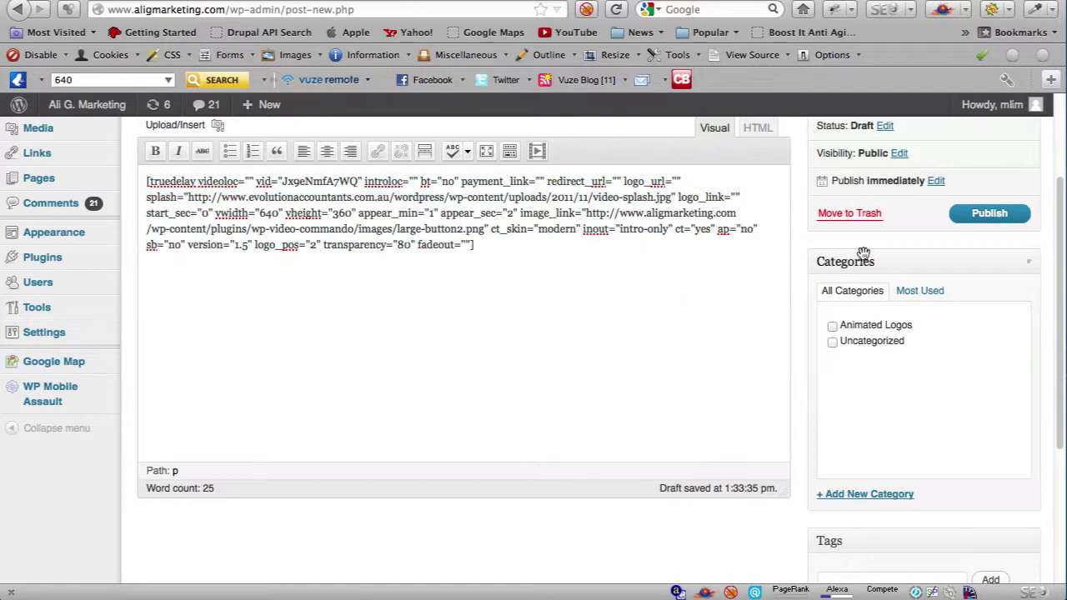
- Preview the post, start the video from its splash image, pause it, and close the preview
scroll(1061, 276, up, 3)
click(989, 231)
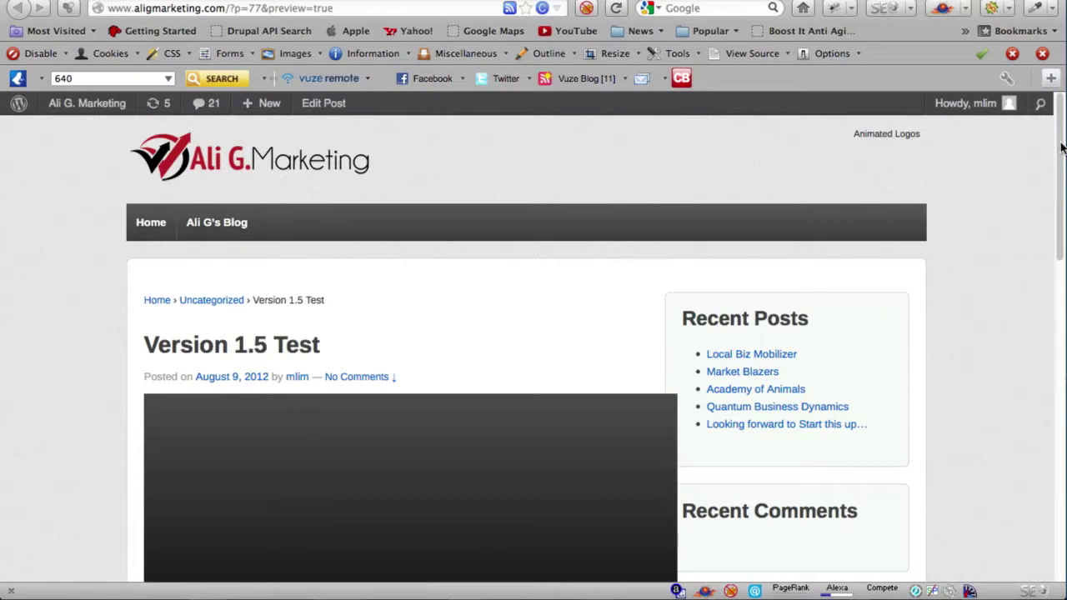
drag(1058, 170, 1059, 209)
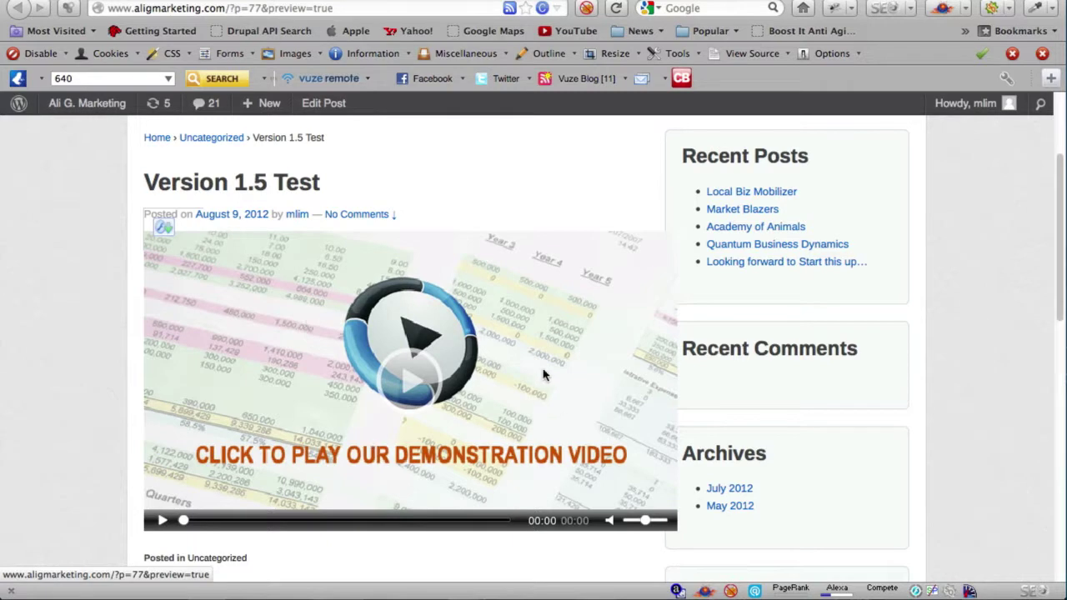
click(428, 375)
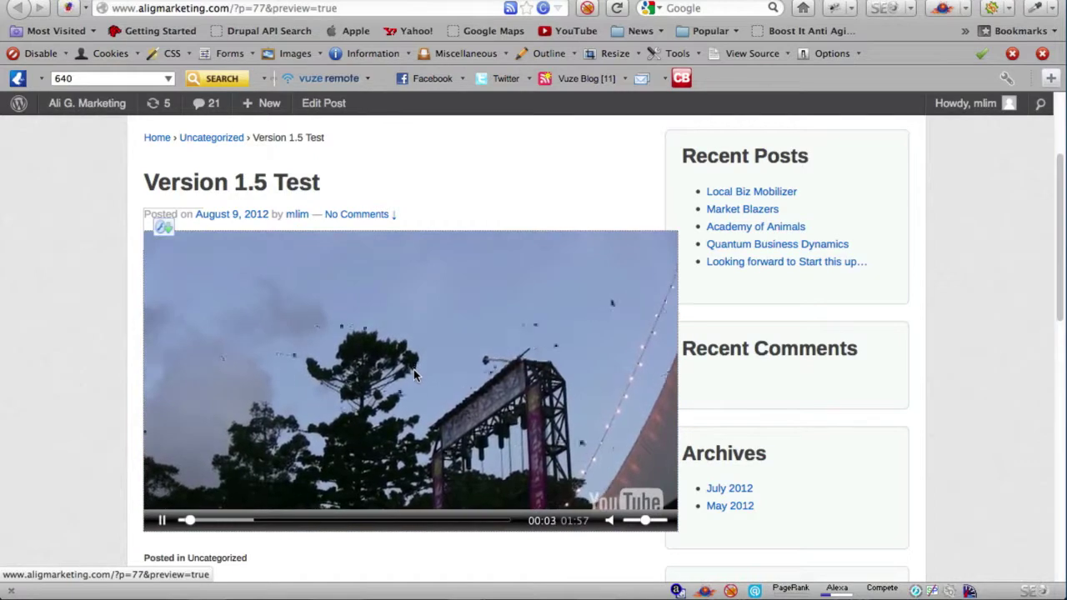
click(411, 372)
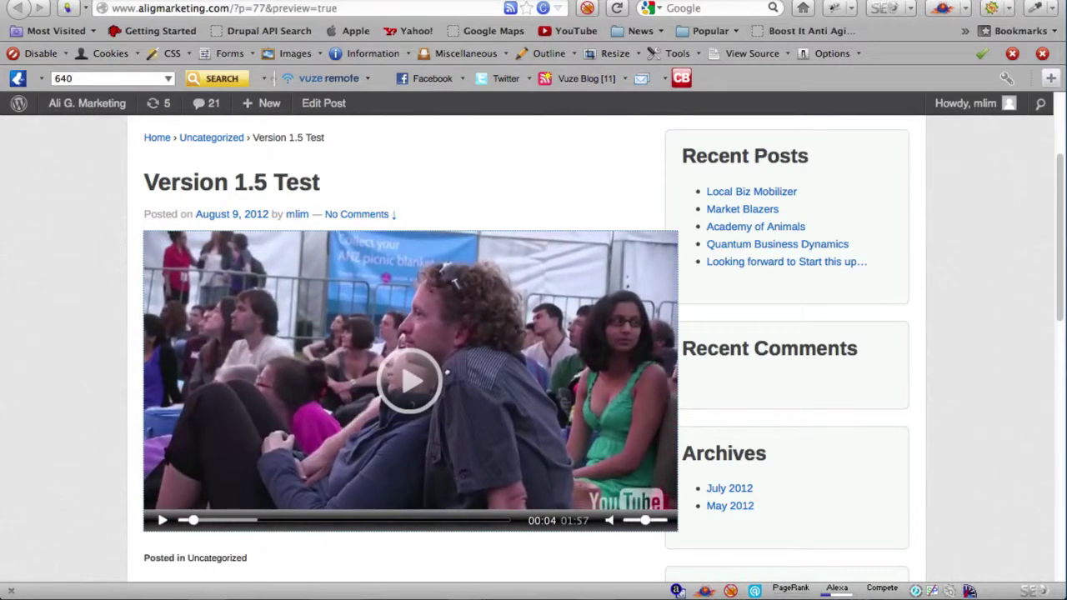
key(super+w)
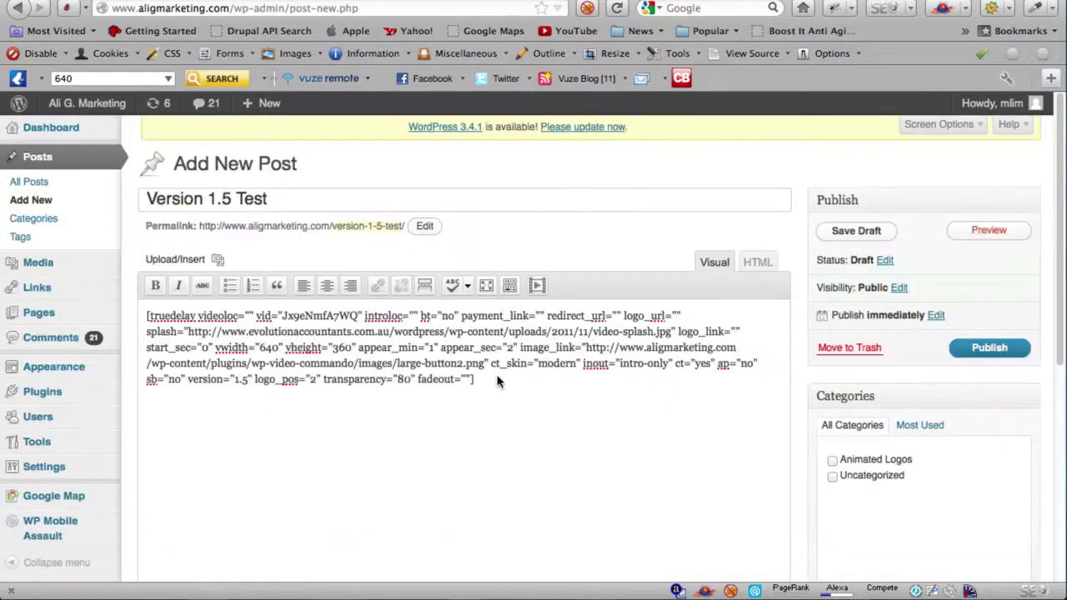
- Start inserting another video and examine the payment button link, redirect URL and sharing options at the end of the form
click(538, 287)
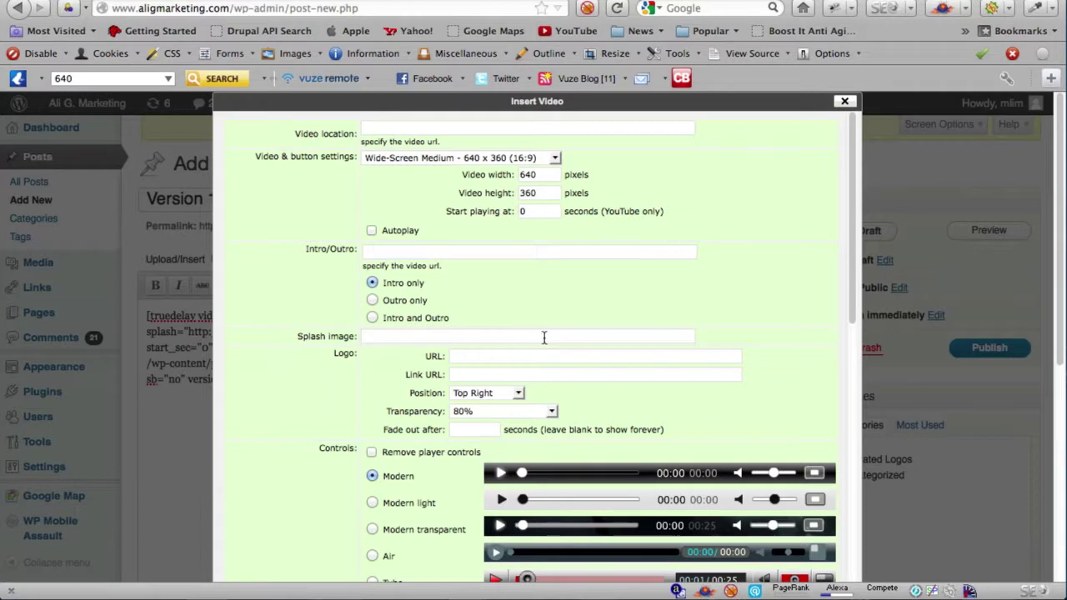
drag(852, 184, 843, 524)
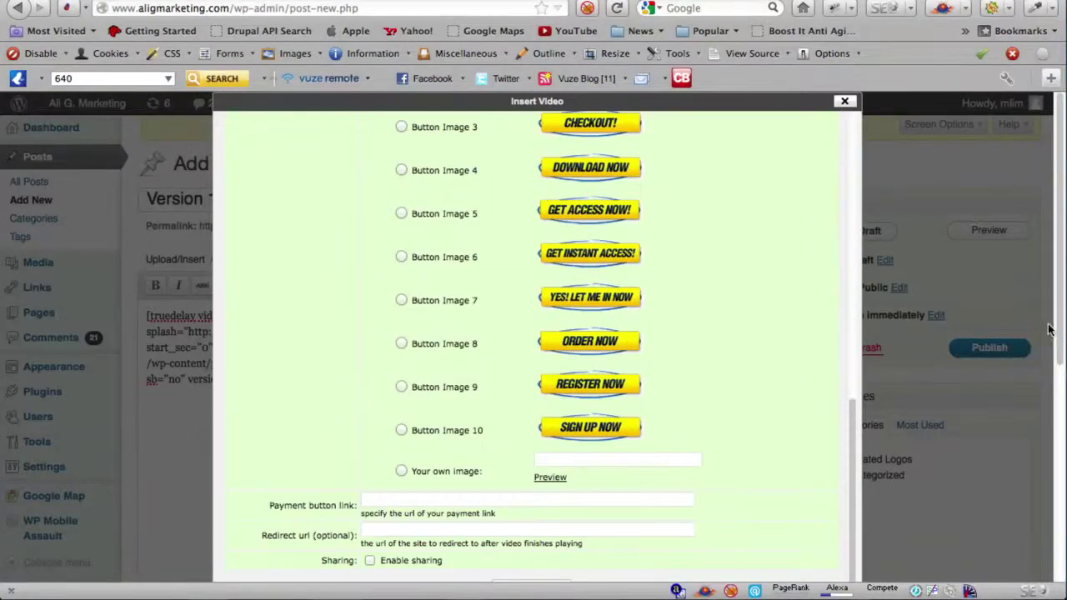
scroll(1058, 346, down, 3)
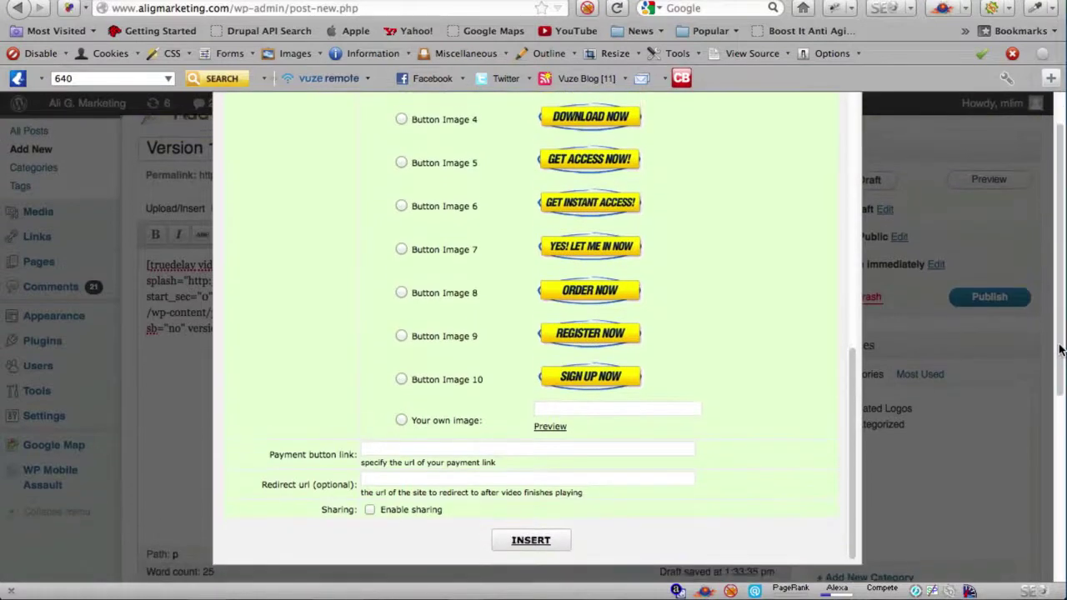
scroll(1058, 349, up, 3)
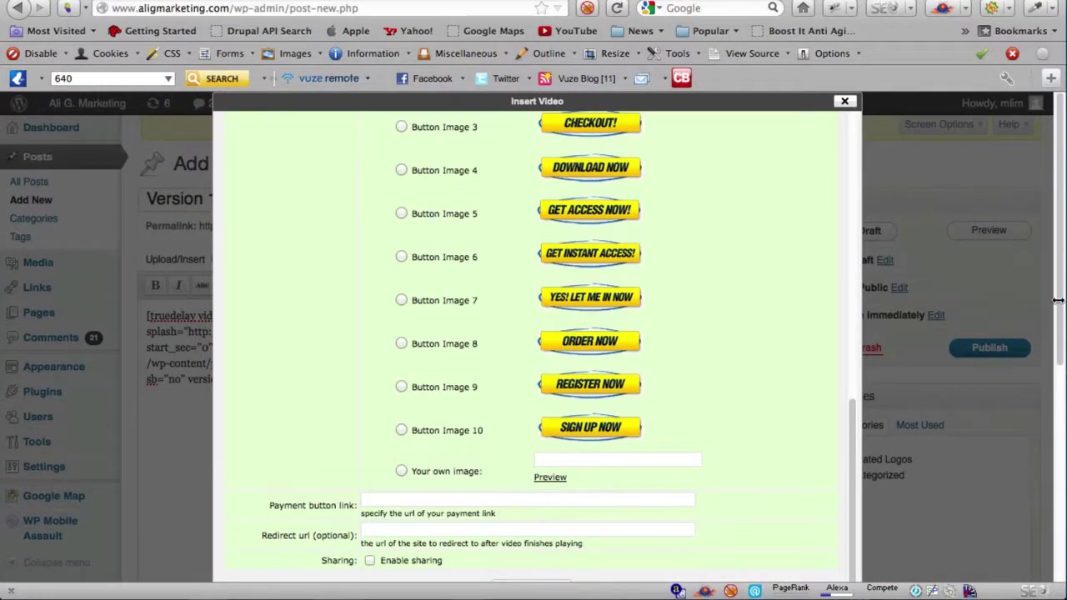
scroll(1059, 309, down, 4)
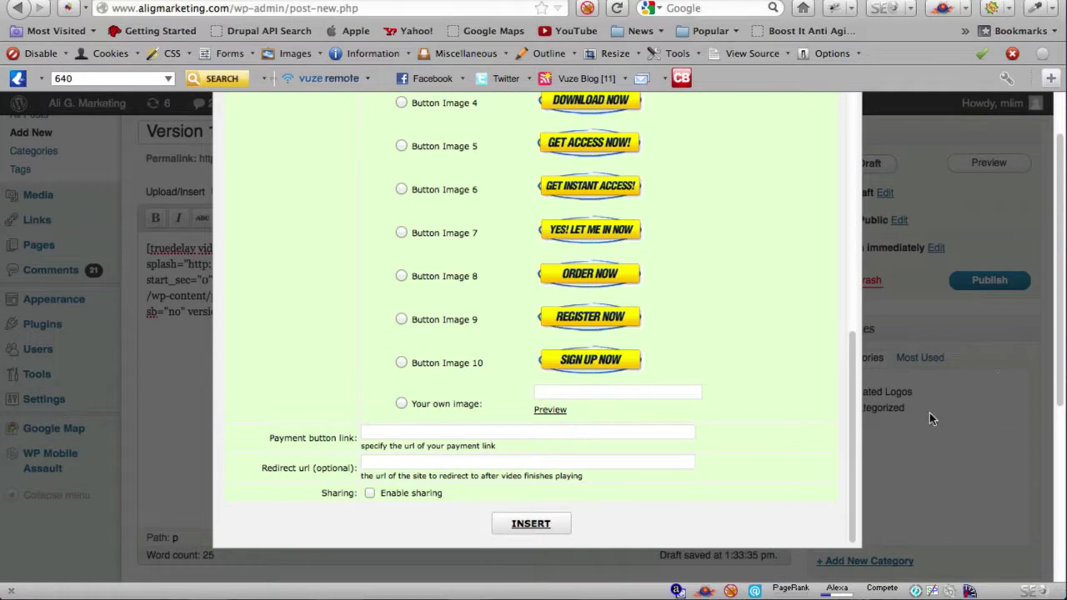